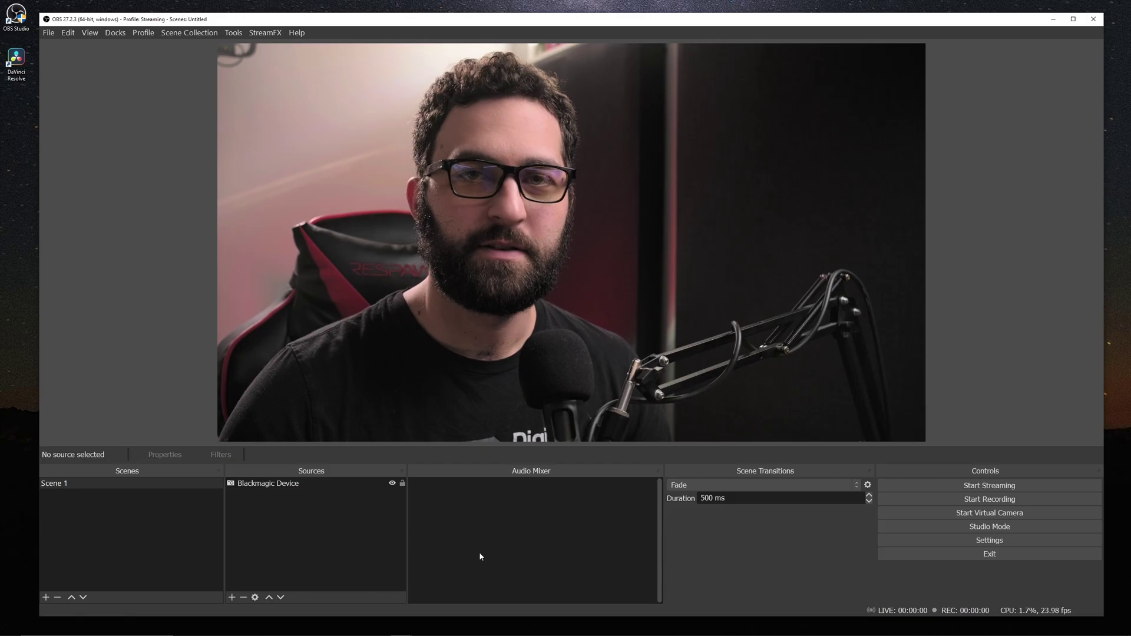
Create a new scope dock named Scope Dock with Preview as its source.
left_click(347, 532)
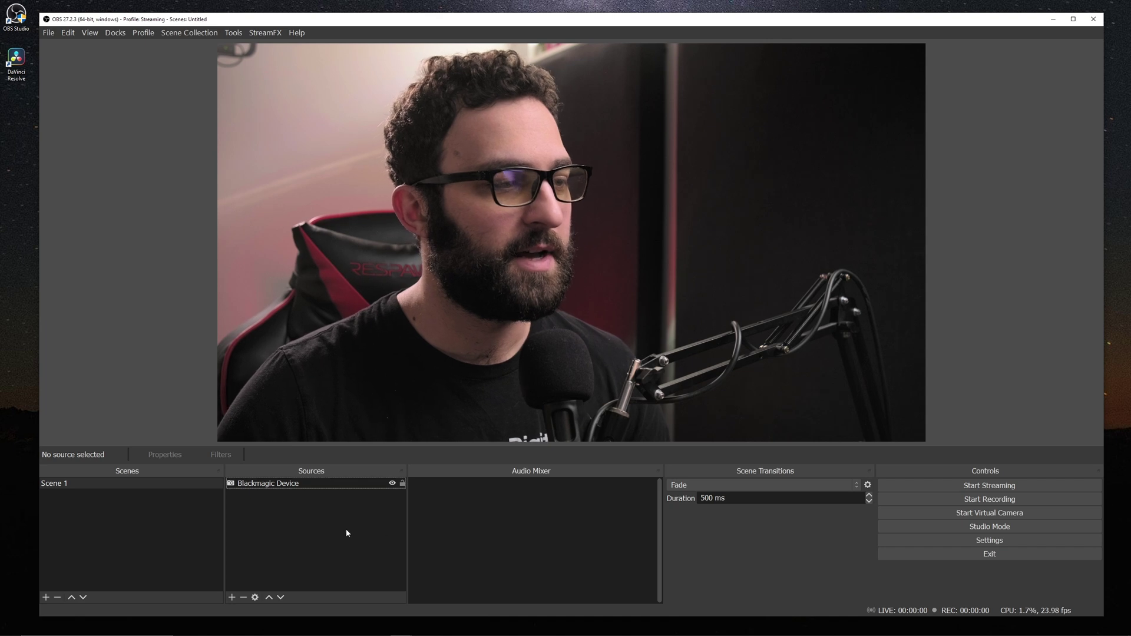
left_click(232, 598)
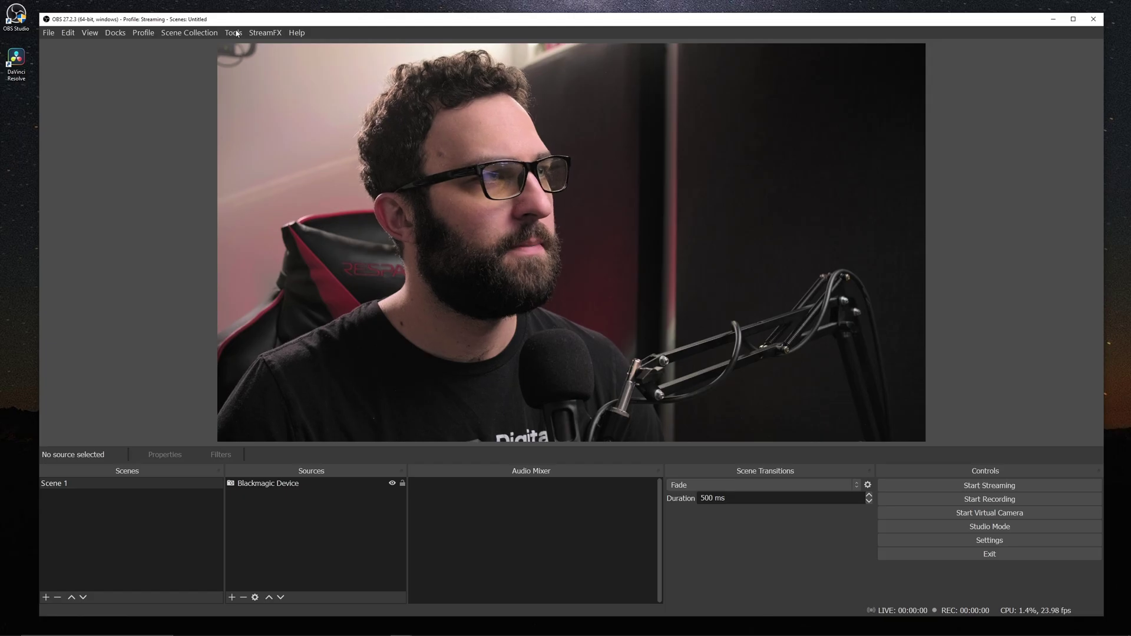
left_click(233, 33)
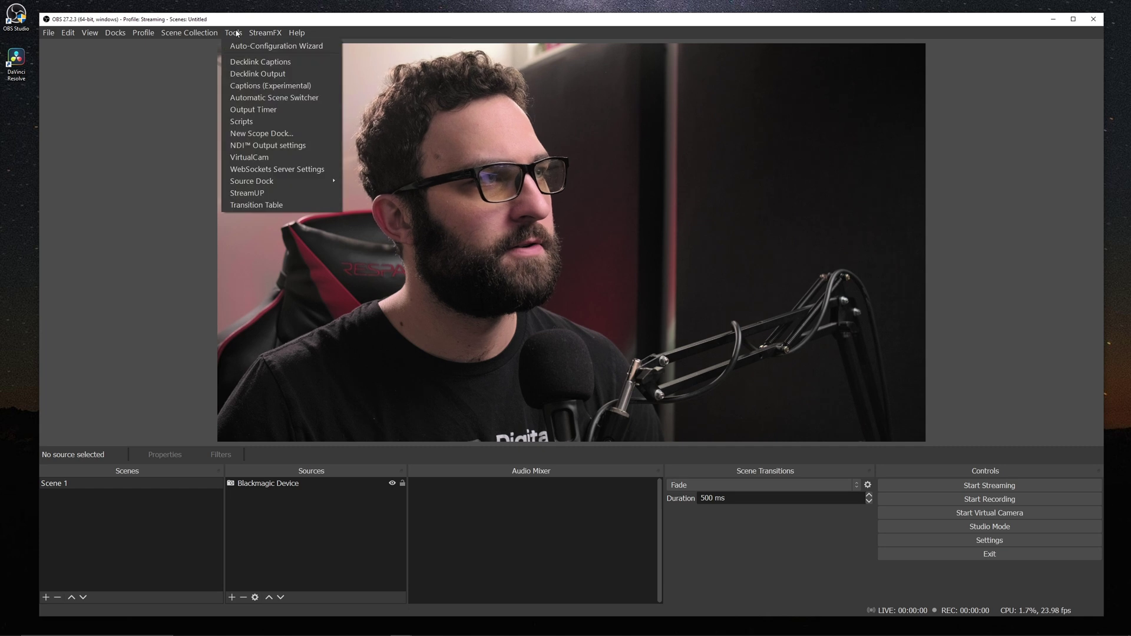
left_click(275, 133)
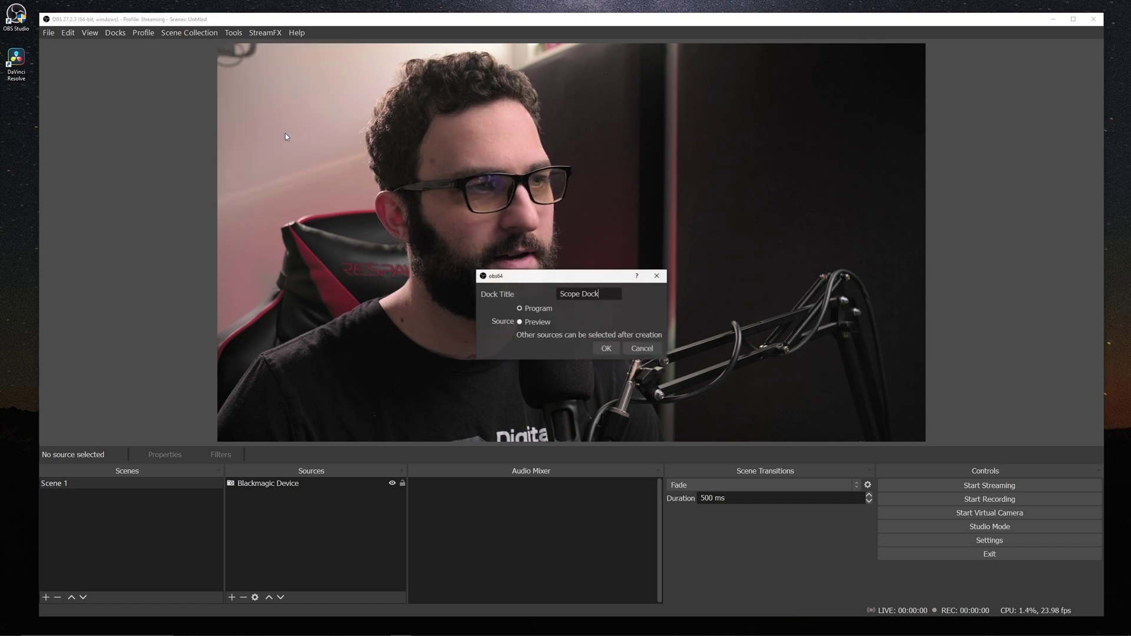
left_click(606, 350)
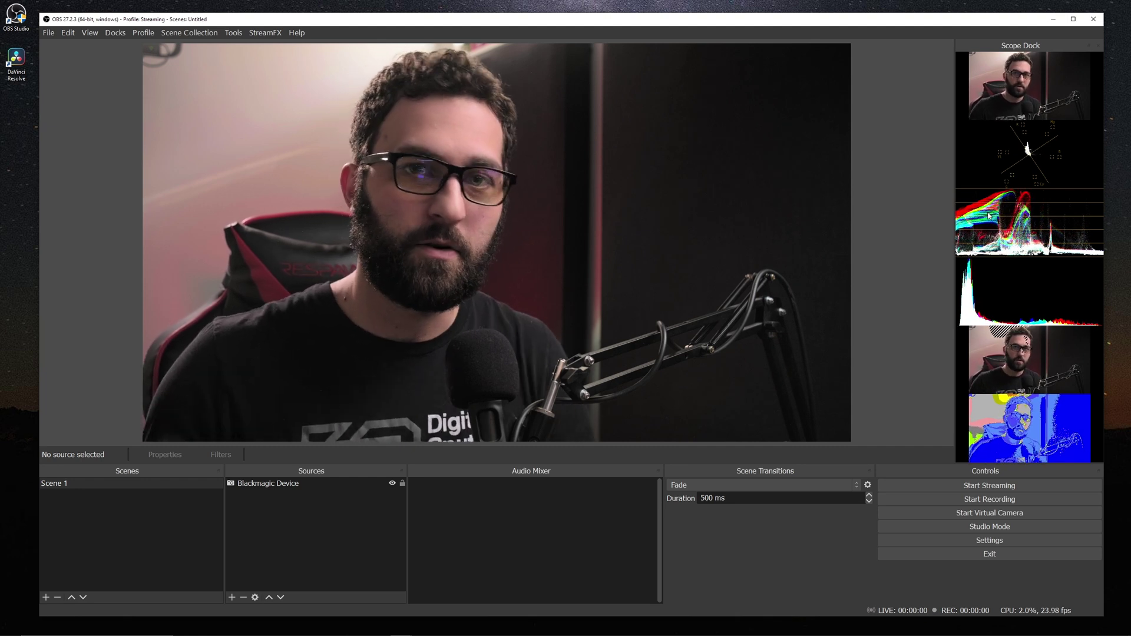
Hide the ROI and False Color views in the Scope Dock.
right_click(1025, 112)
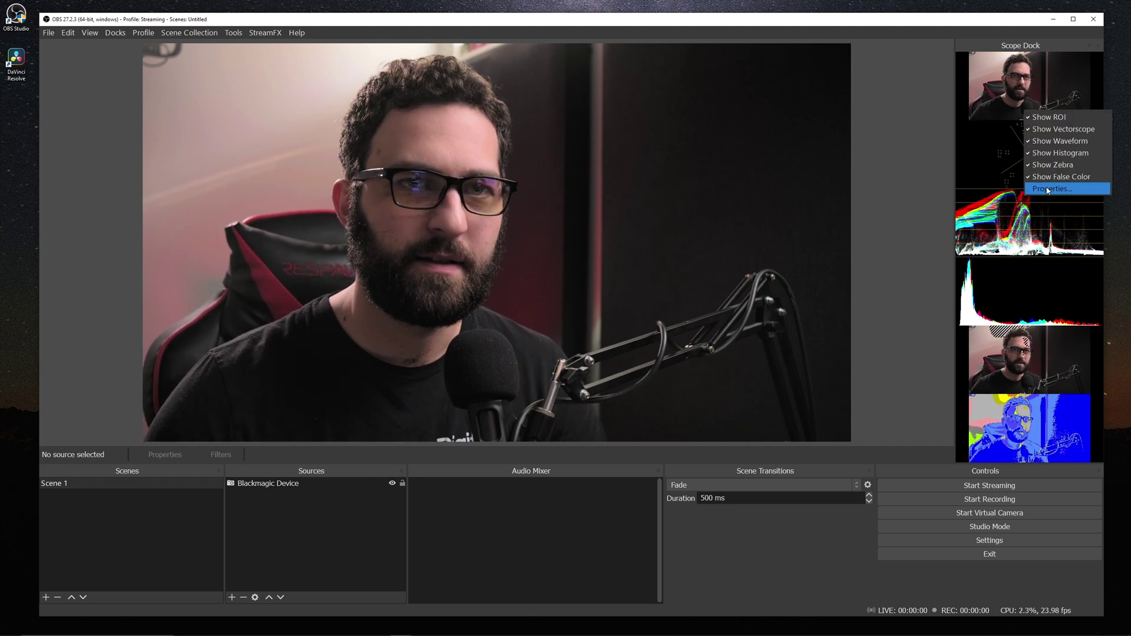
left_click(1078, 118)
right_click(1044, 122)
left_click(1071, 170)
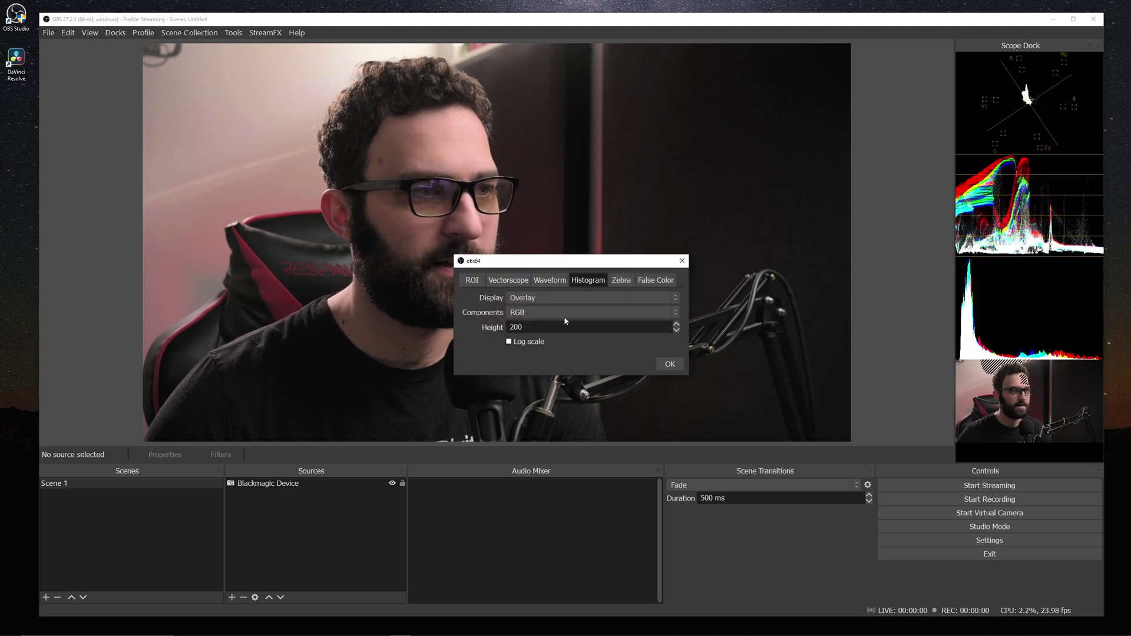
Review the vectorscope, waveform, false color and zebra settings, then close the Scope Dock.
left_click(508, 281)
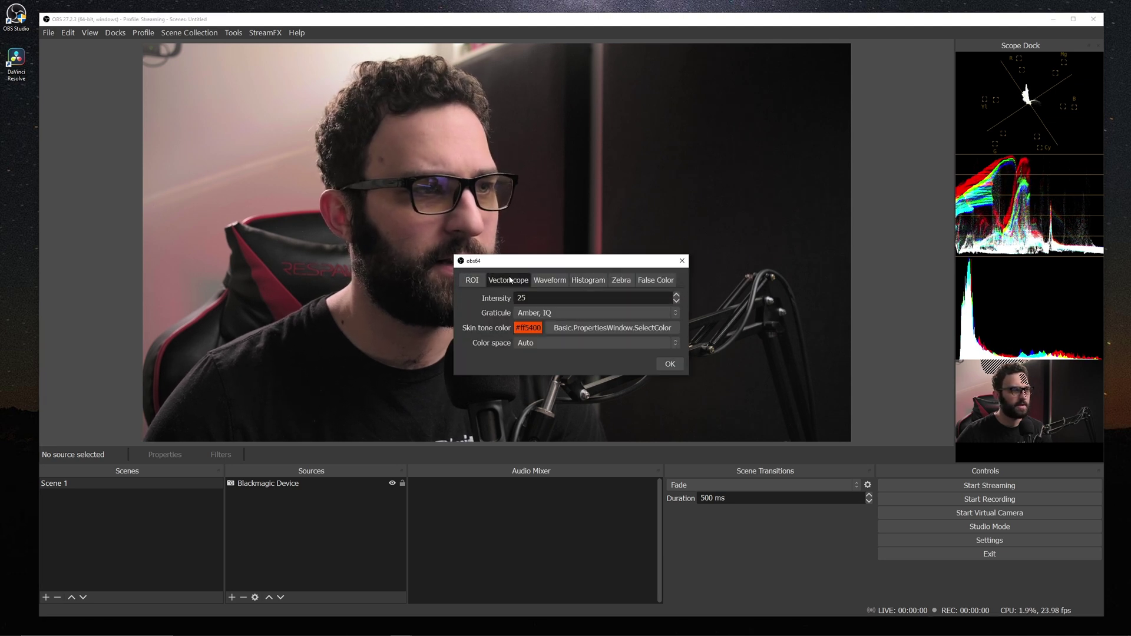
left_click(549, 280)
left_click(637, 281)
left_click(621, 280)
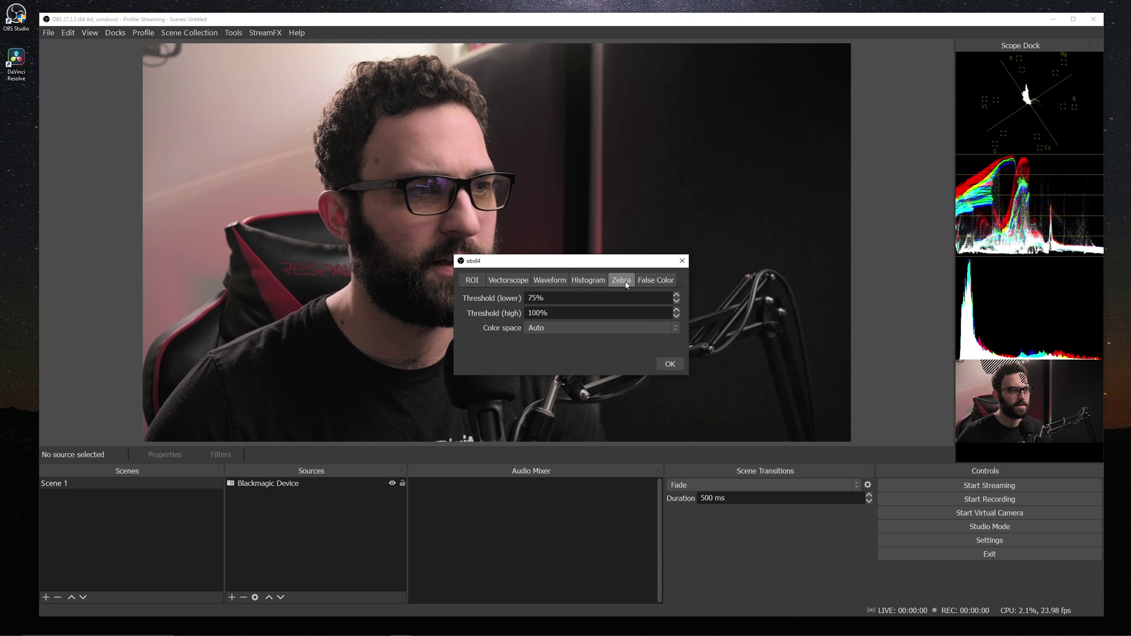
left_click(670, 363)
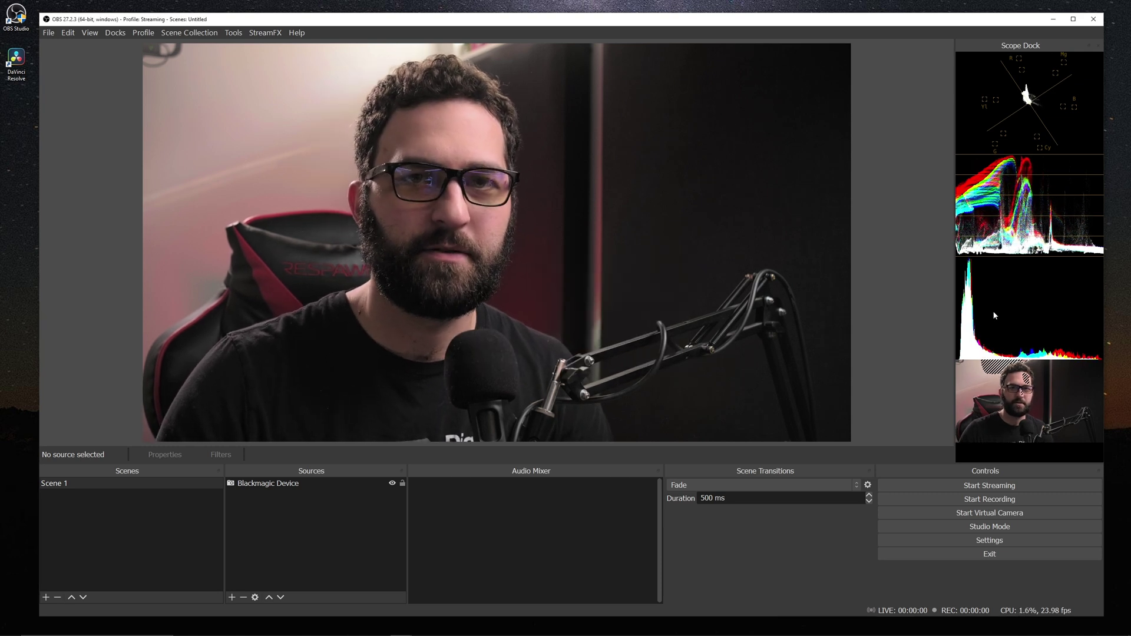
left_click(1096, 45)
Open the Blackmagic Device source's Filters and browse the available effect filters.
left_click(274, 485)
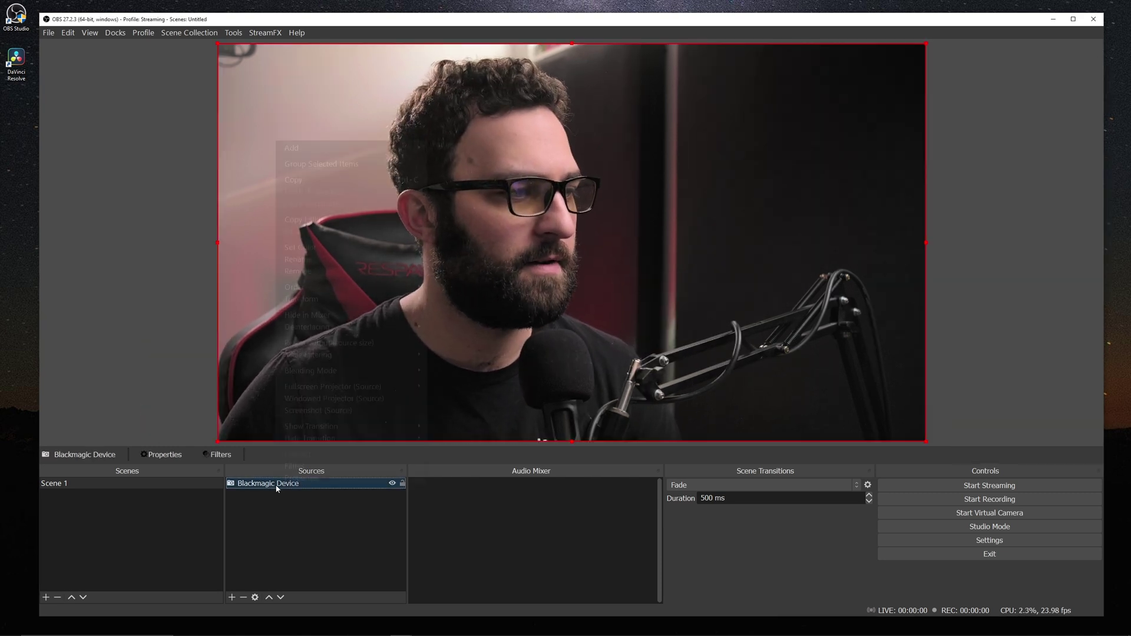
right_click(273, 488)
left_click(300, 466)
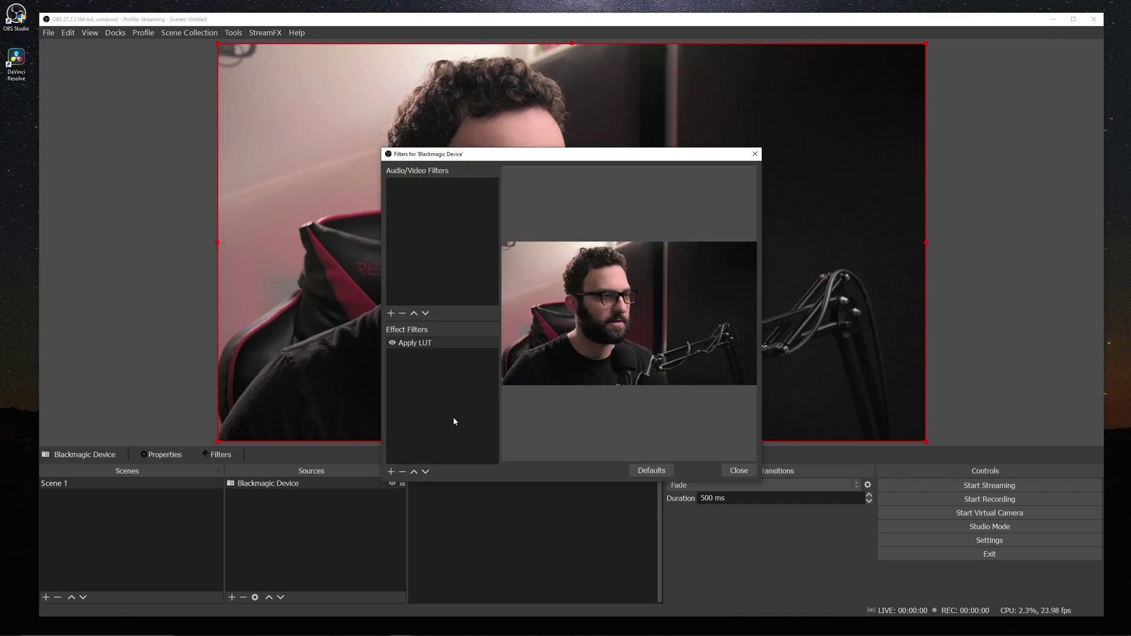
left_click(391, 471)
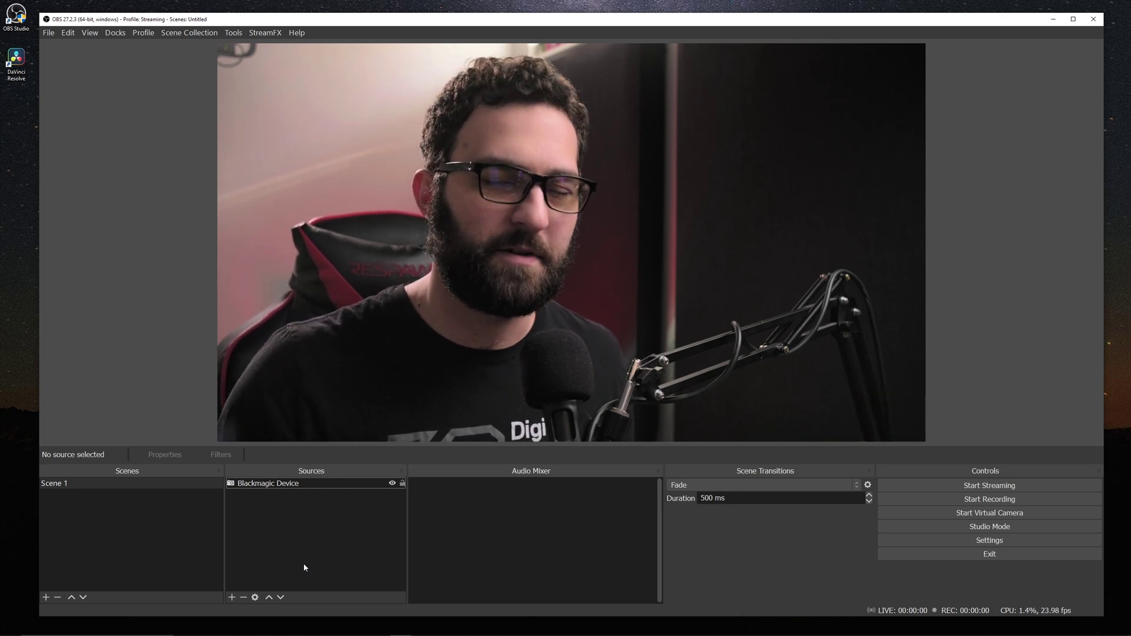
Add a Histogram source, enlarge it and move it to a top corner of the preview.
left_click(231, 597)
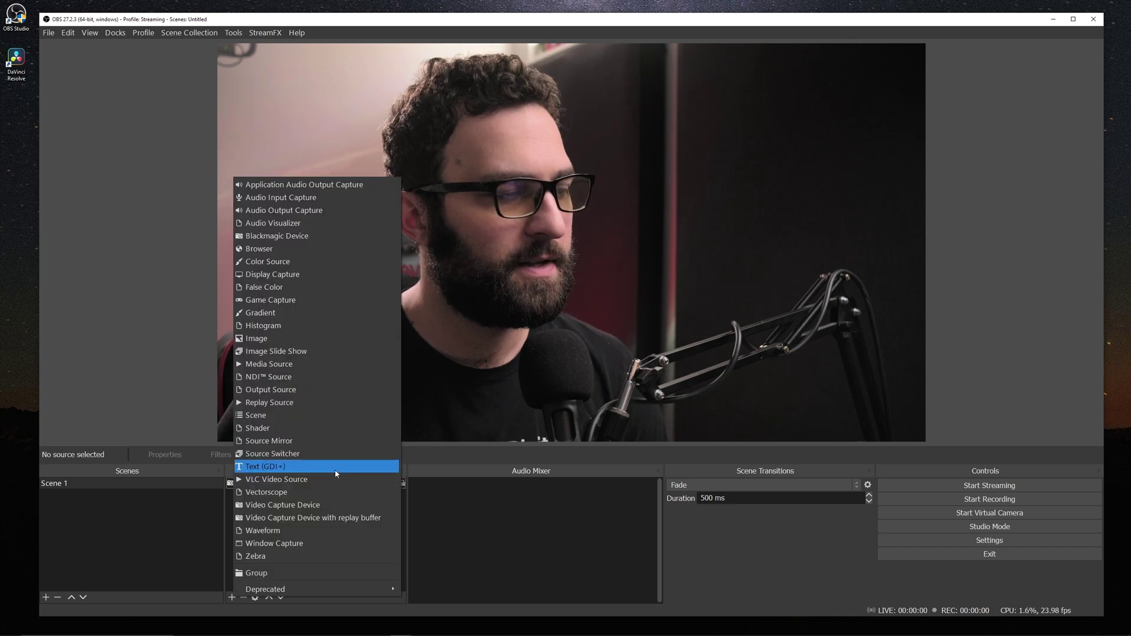
left_click(295, 328)
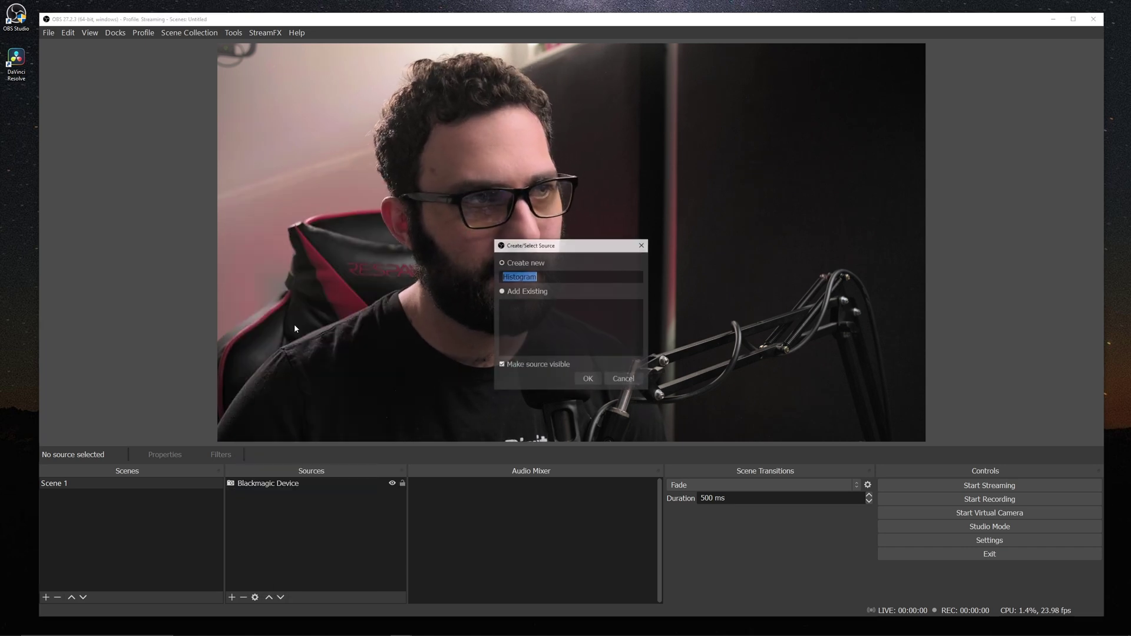
left_click(580, 382)
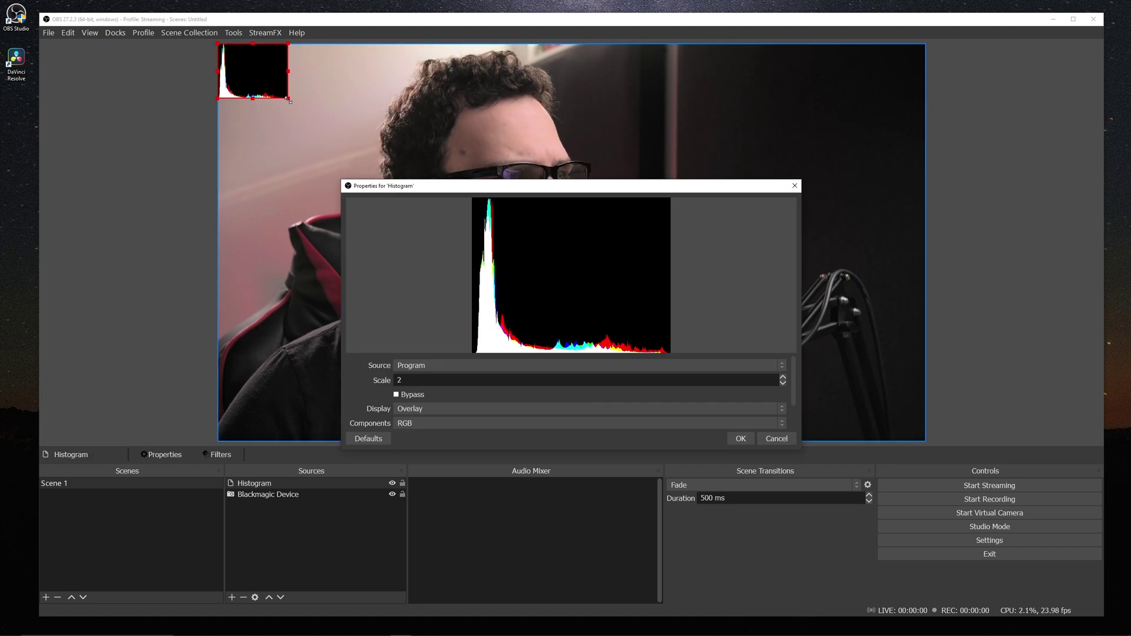
left_click_drag(288, 100, 484, 252)
left_click_drag(403, 150, 778, 119)
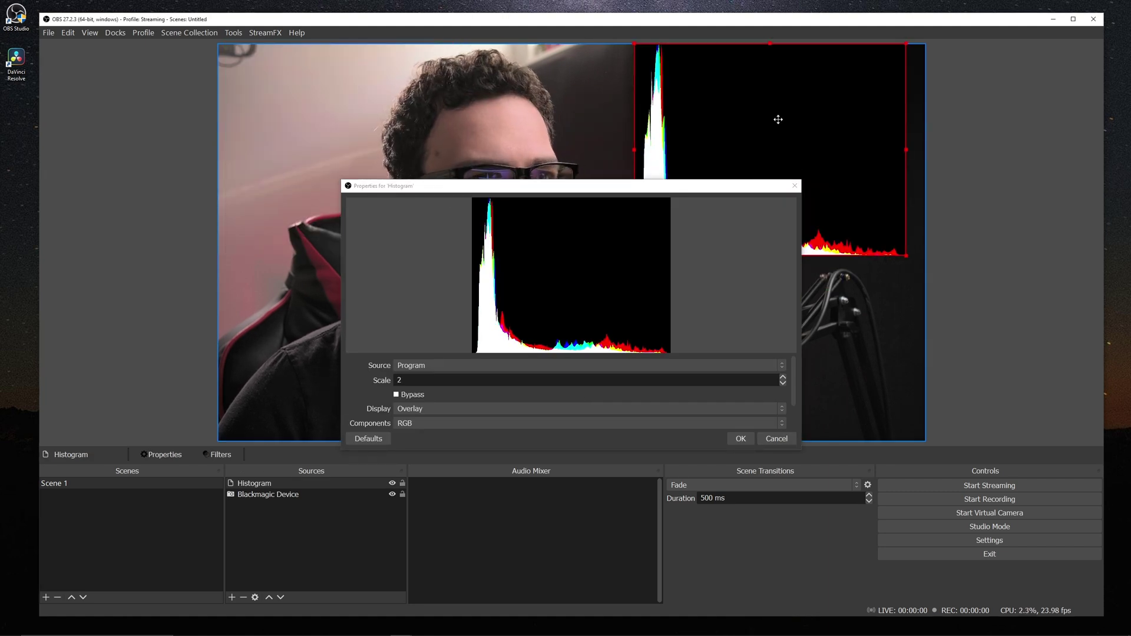
left_click_drag(618, 193, 382, 200)
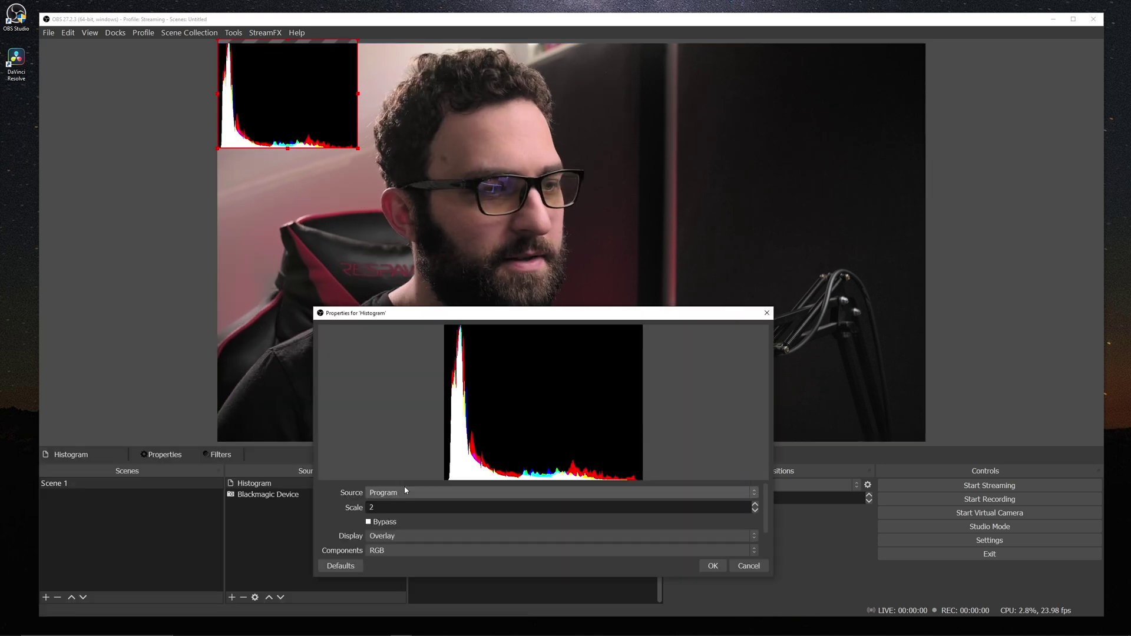
Point the Histogram at the Blackmagic Device and try stacked and parade displays.
left_click(404, 491)
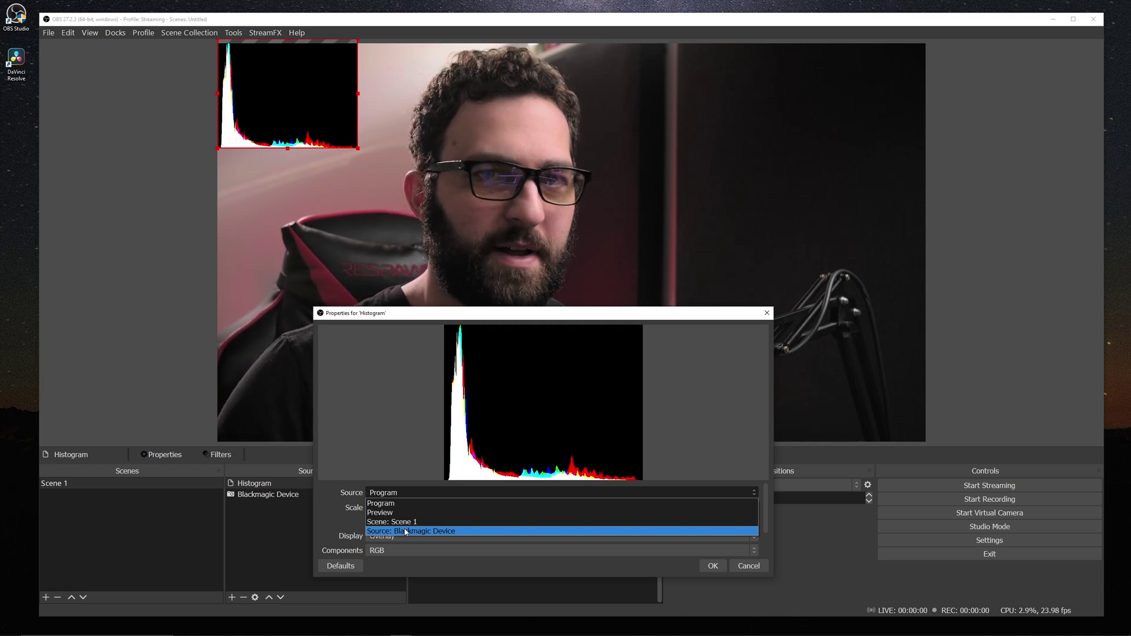
left_click(405, 531)
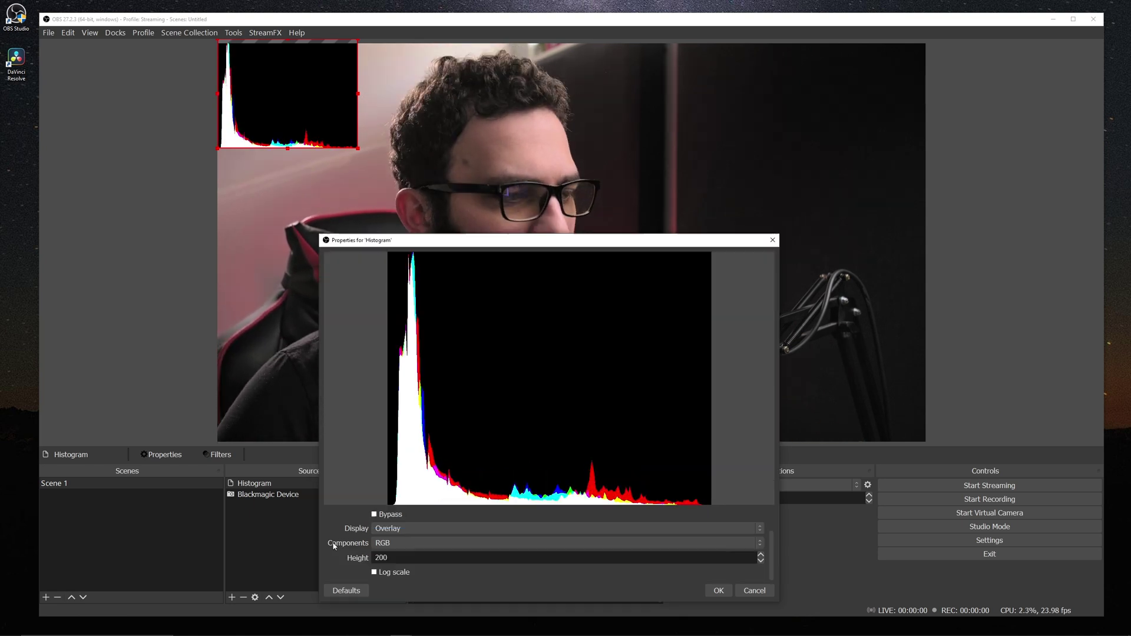
left_click(403, 530)
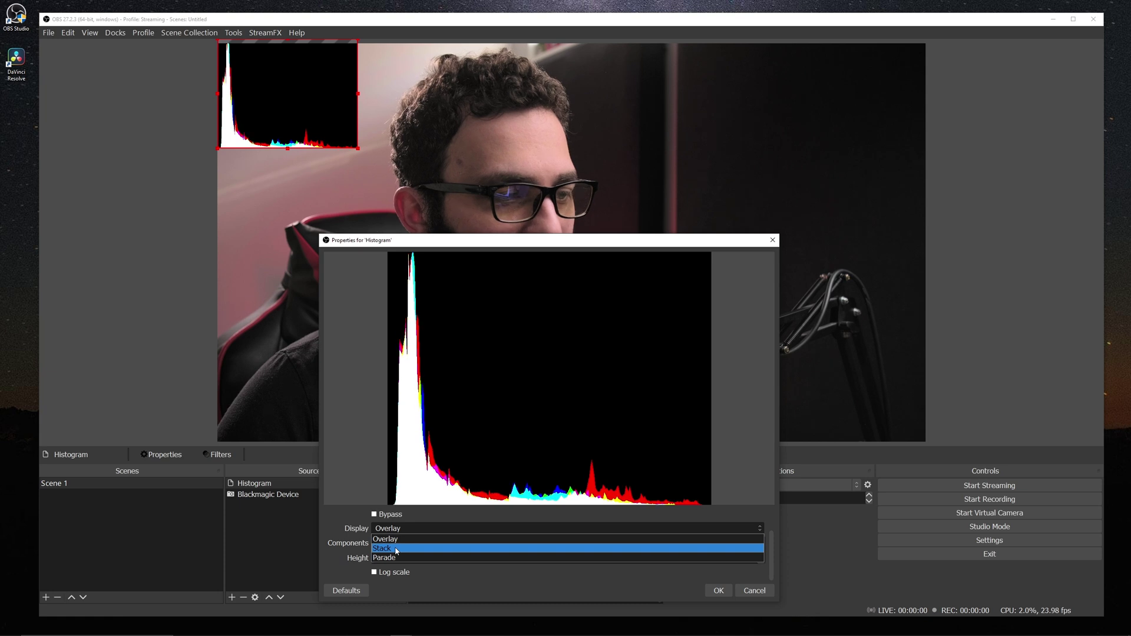
left_click(396, 548)
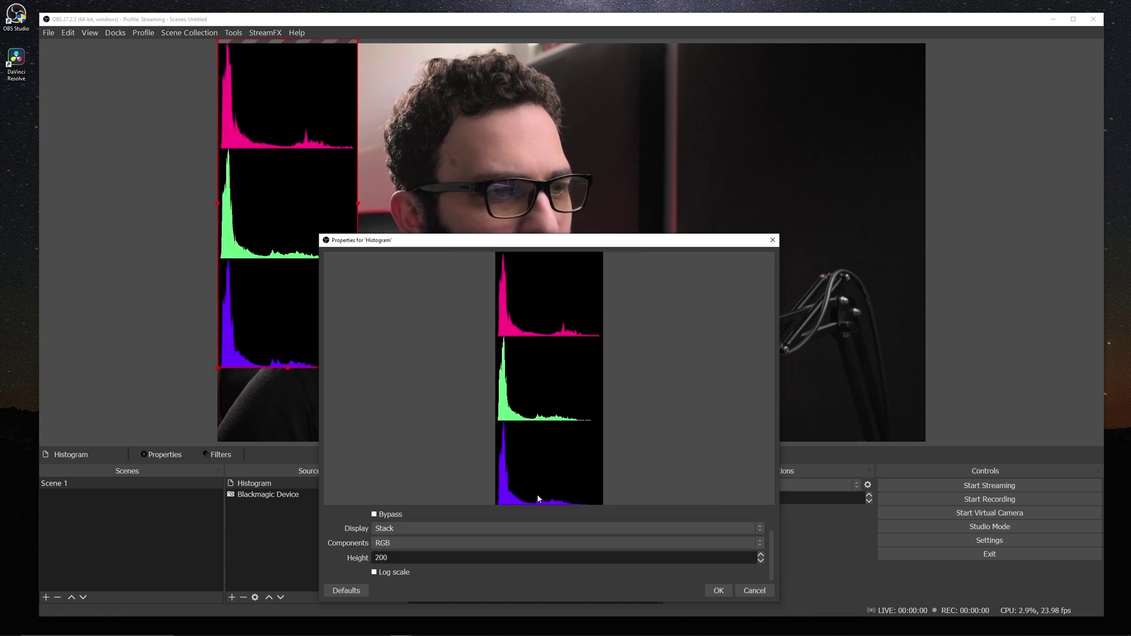
left_click(392, 529)
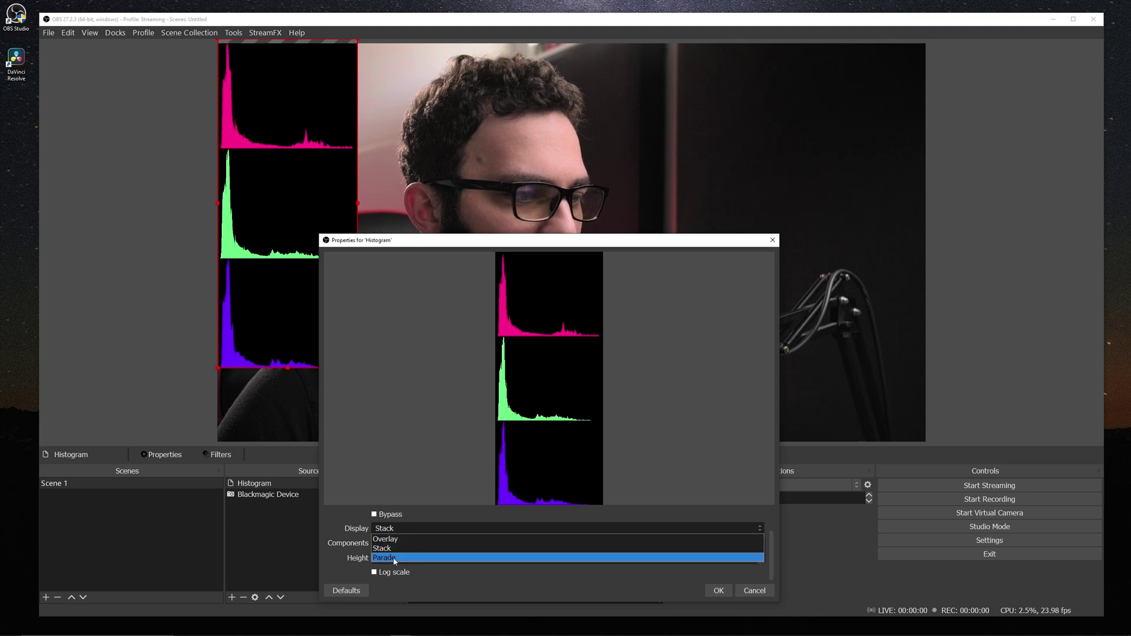
left_click(397, 557)
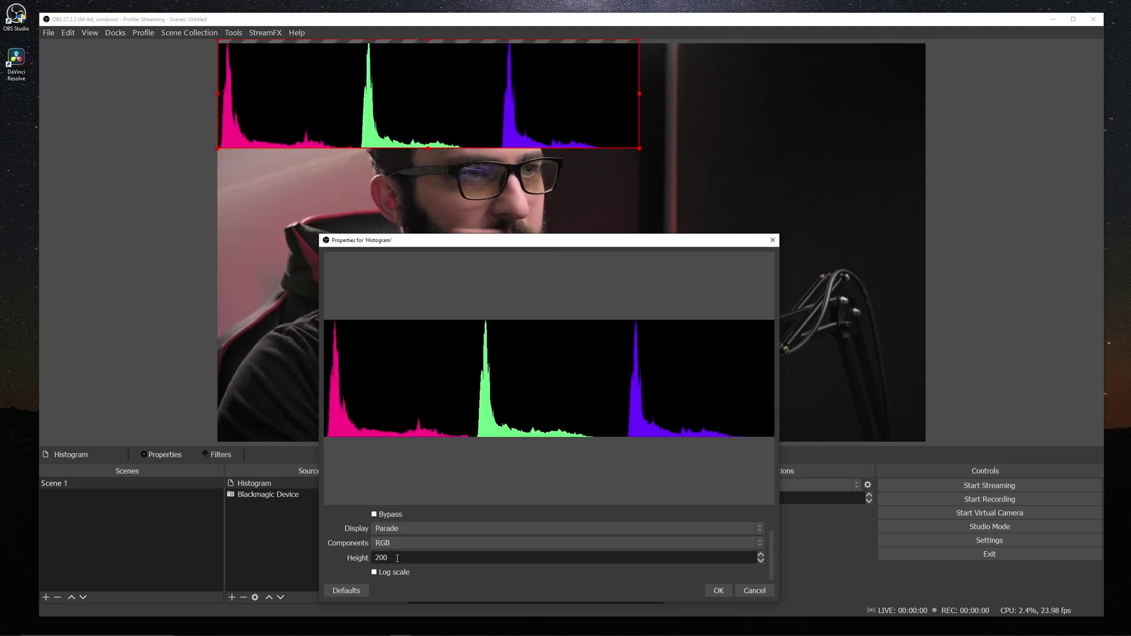
Try luma, chroma and YUV components, then settle on an Overlay RGB histogram.
left_click(393, 543)
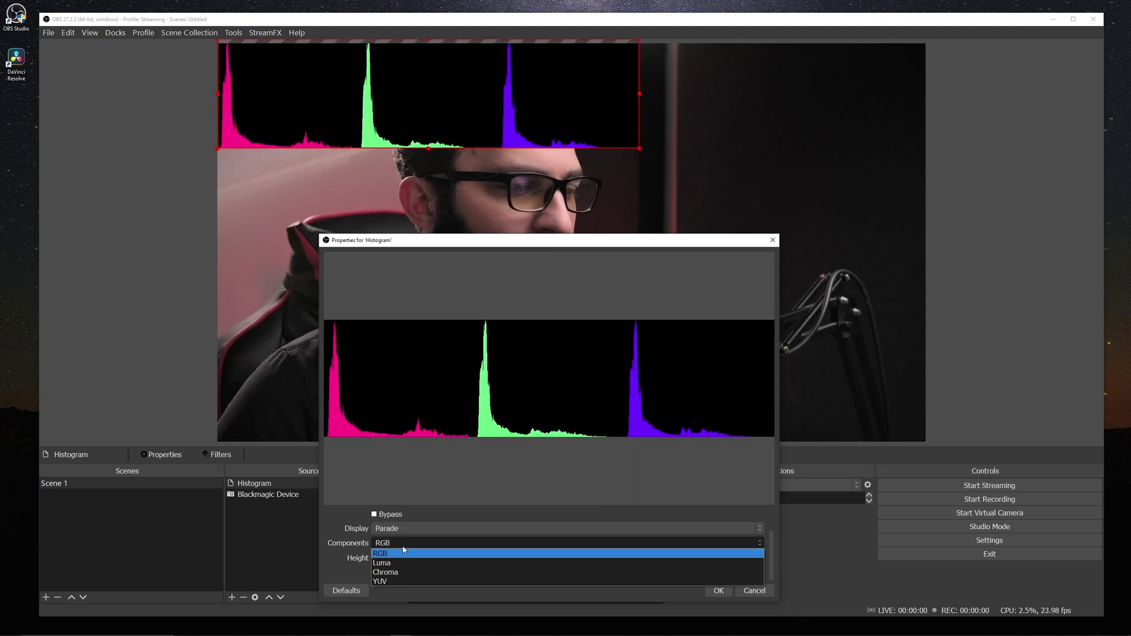
left_click(399, 563)
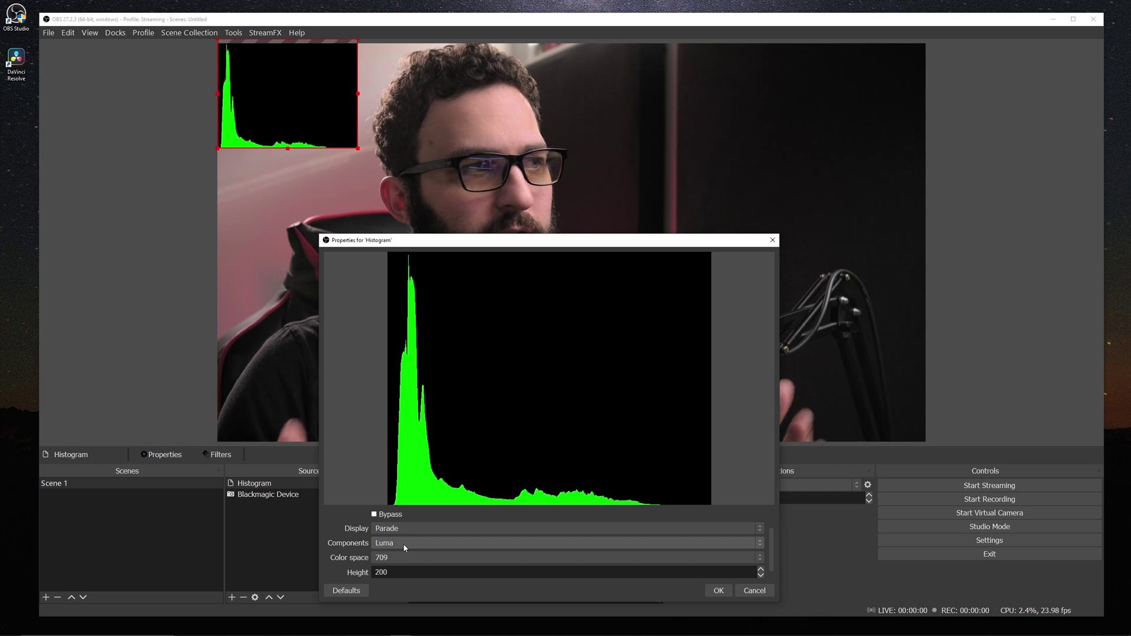
left_click(402, 543)
left_click(400, 572)
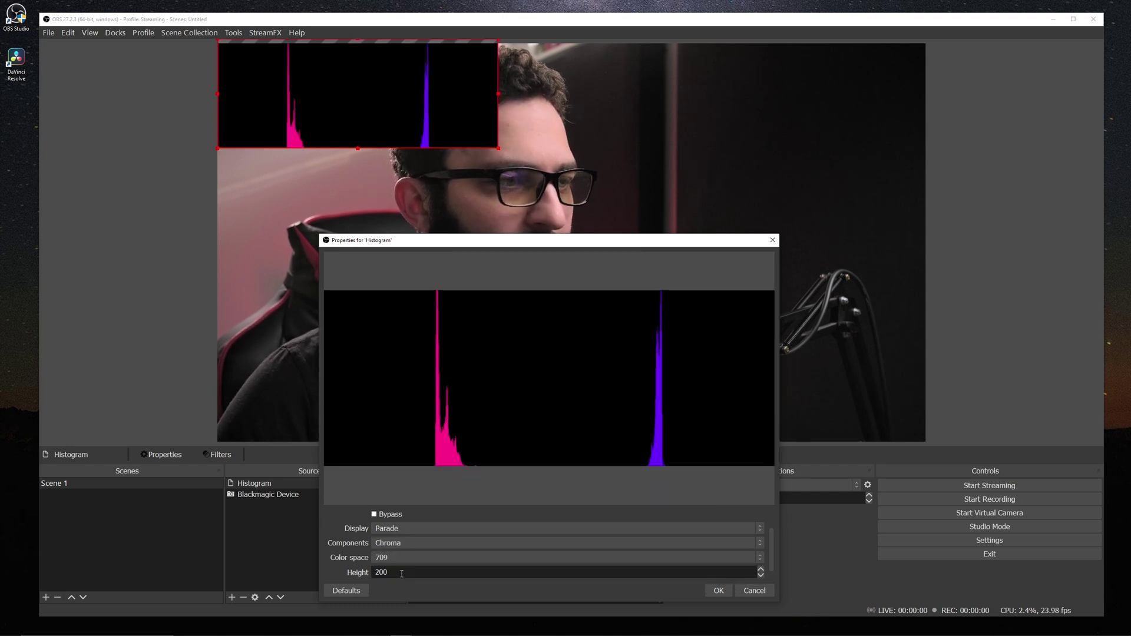
left_click(403, 542)
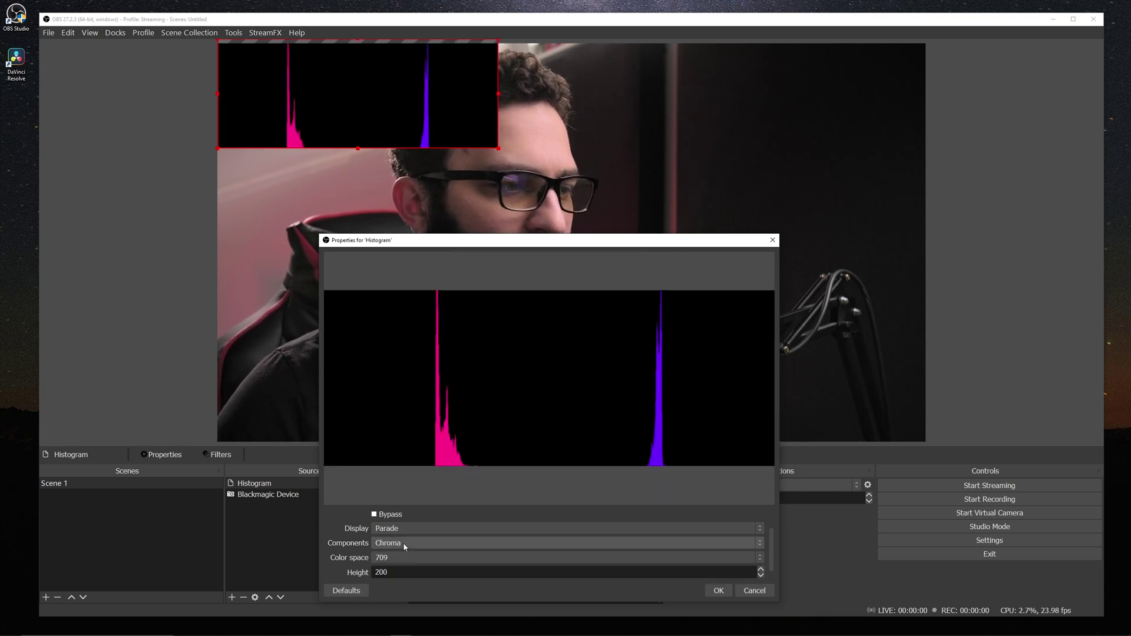
left_click(403, 557)
left_click(397, 528)
left_click(398, 543)
left_click(397, 543)
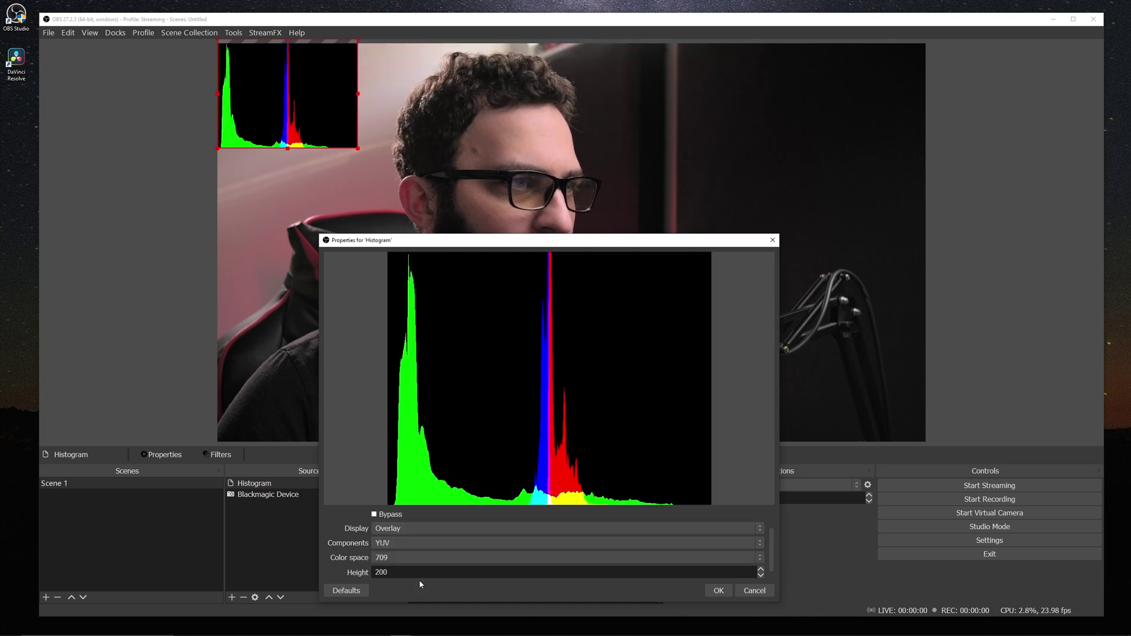
left_click(404, 555)
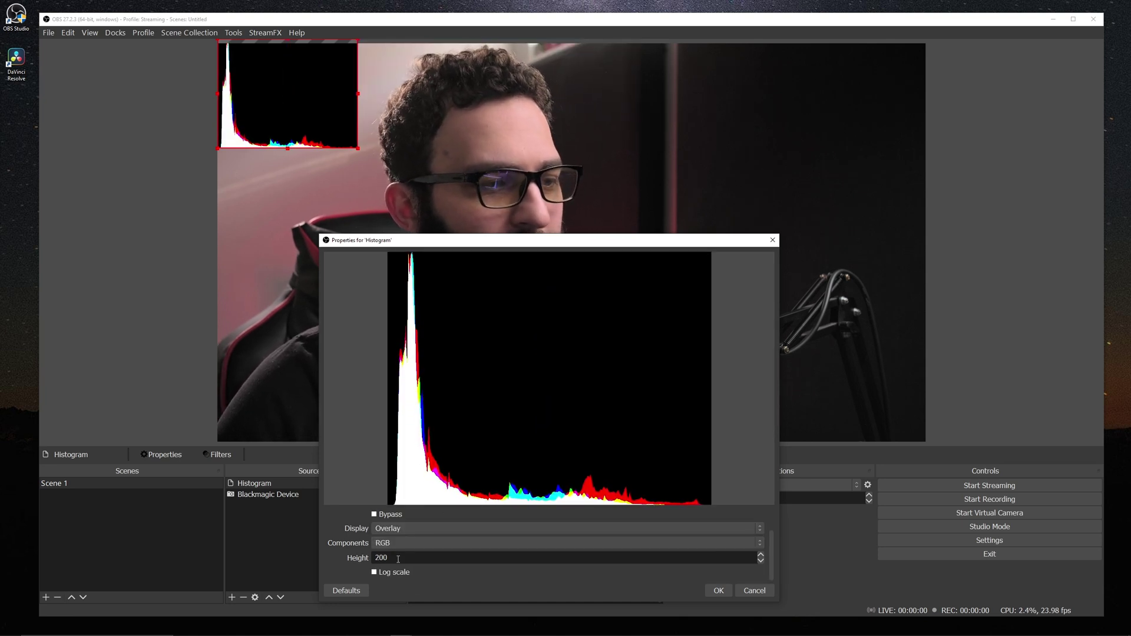
left_click(729, 588)
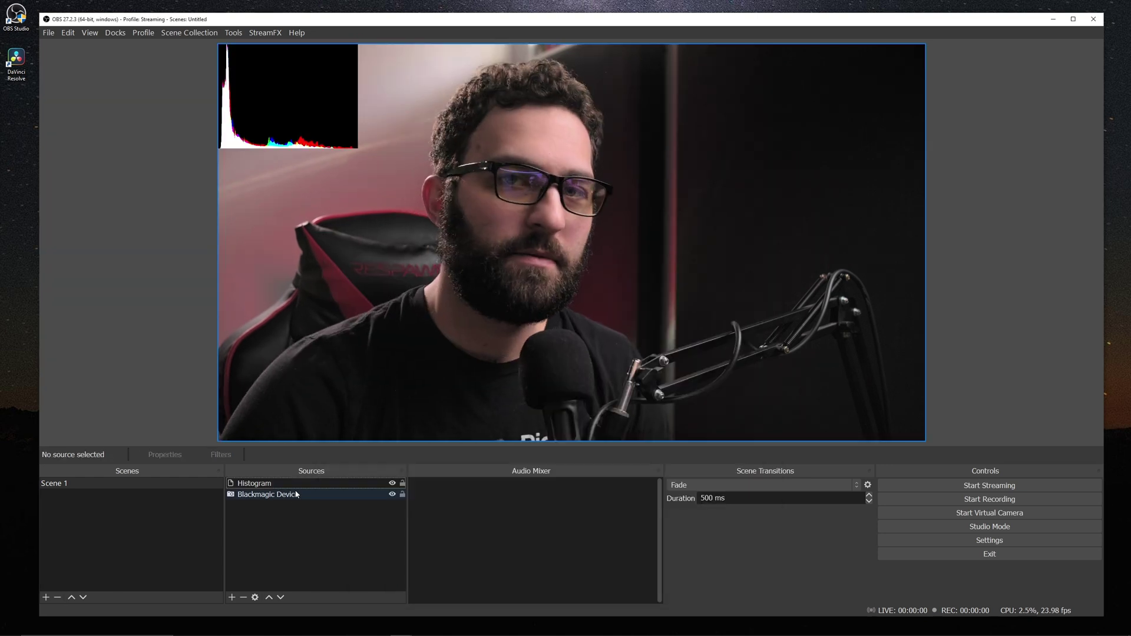
Remove the Histogram source from the scene.
left_click(259, 483)
right_click(259, 483)
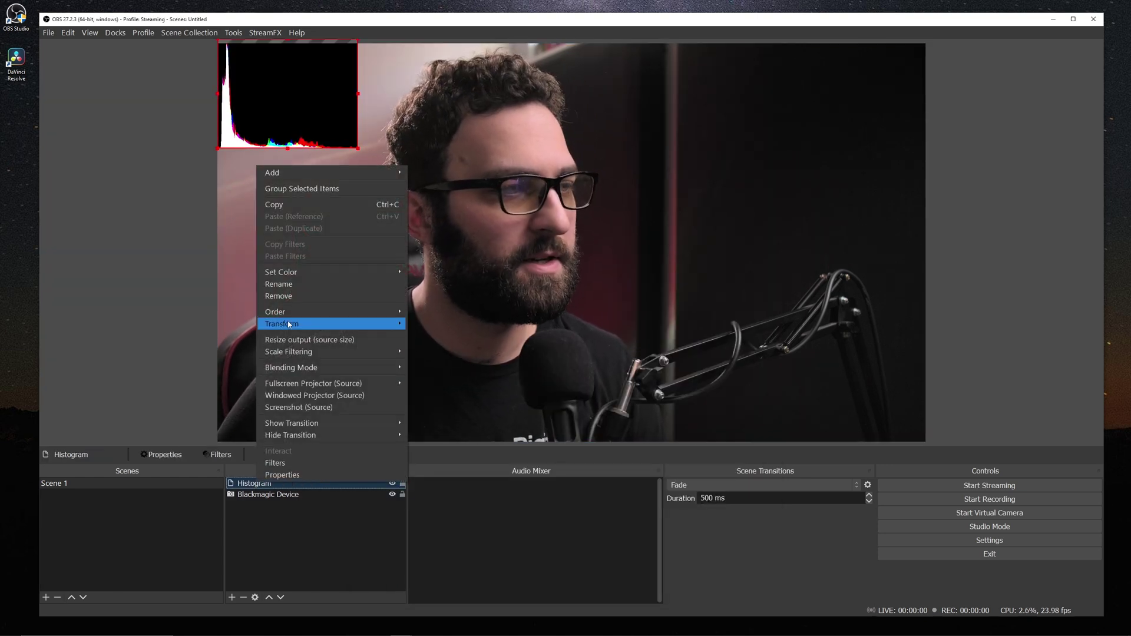
left_click(277, 297)
left_click(616, 332)
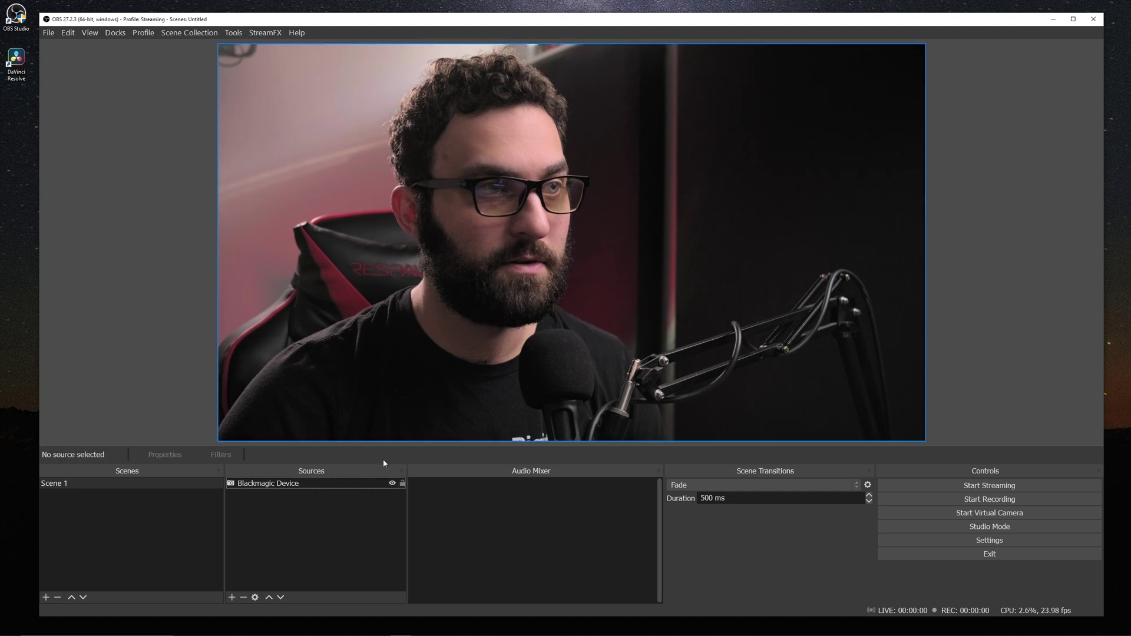
Add a new Waveform source to the scene.
left_click(232, 597)
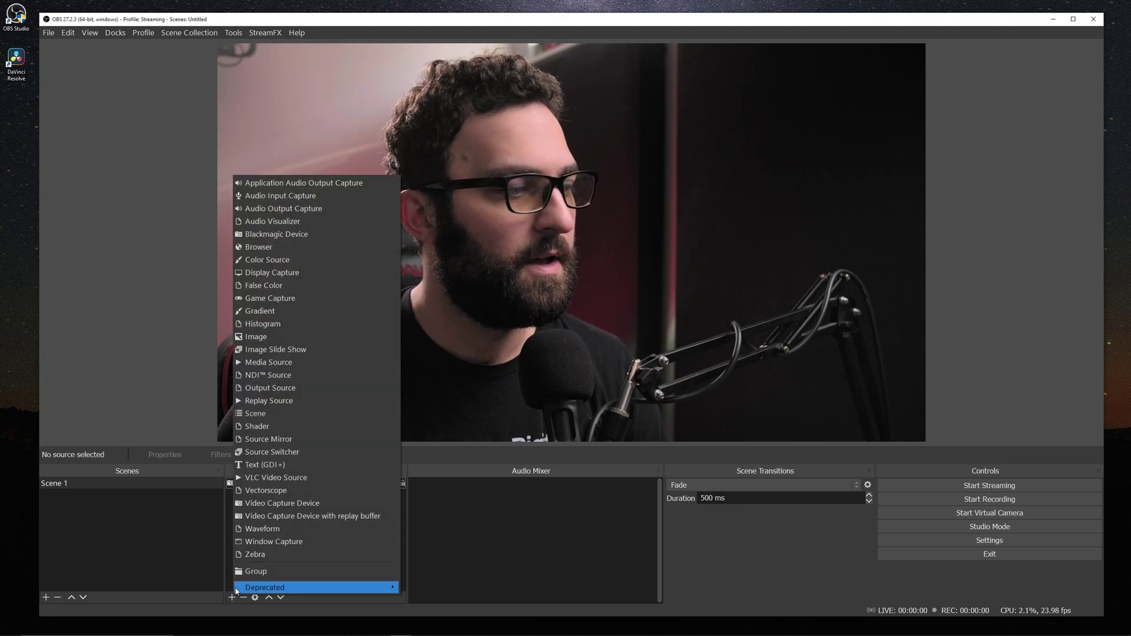
left_click(270, 529)
key("Return")
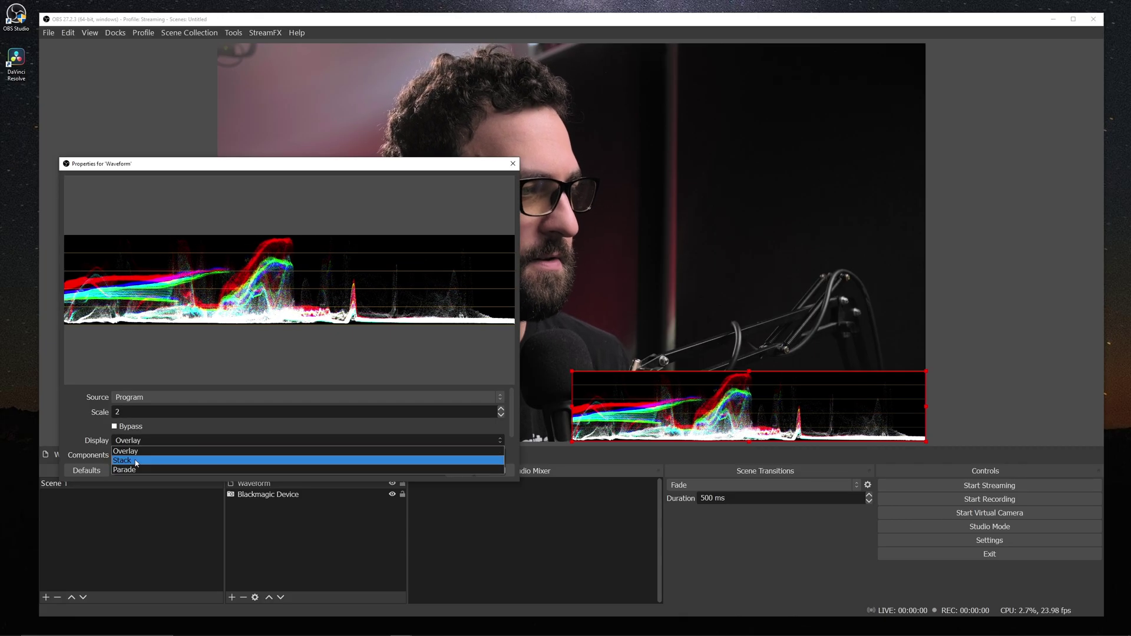
Try stacked and parade Waveform displays, settle on Overlay, and set color space 709.
left_click(135, 463)
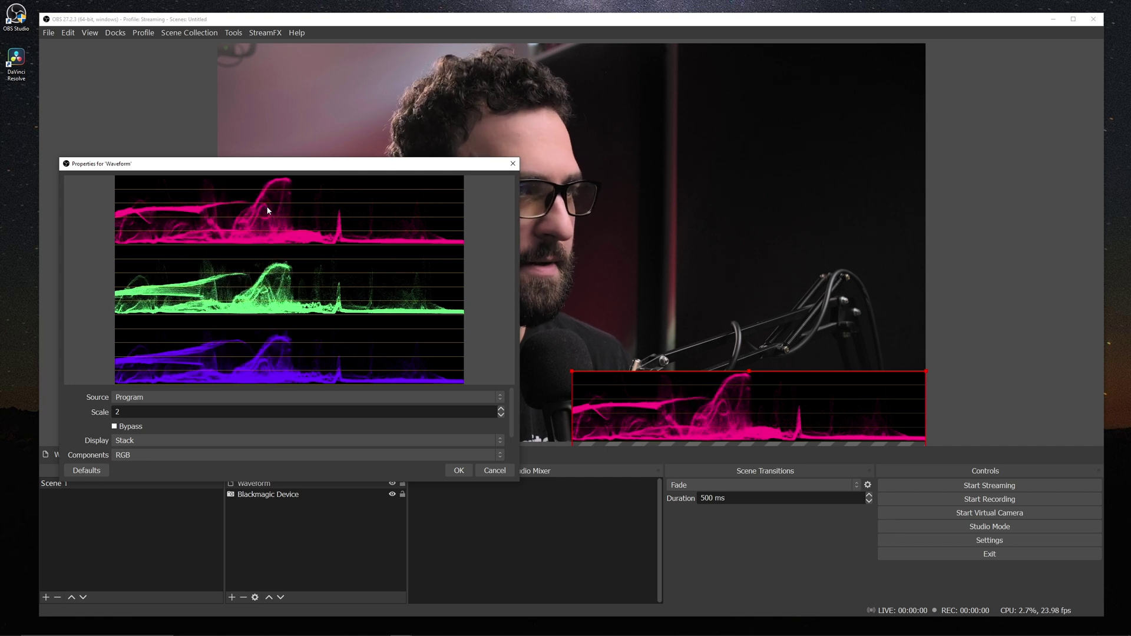
left_click(141, 441)
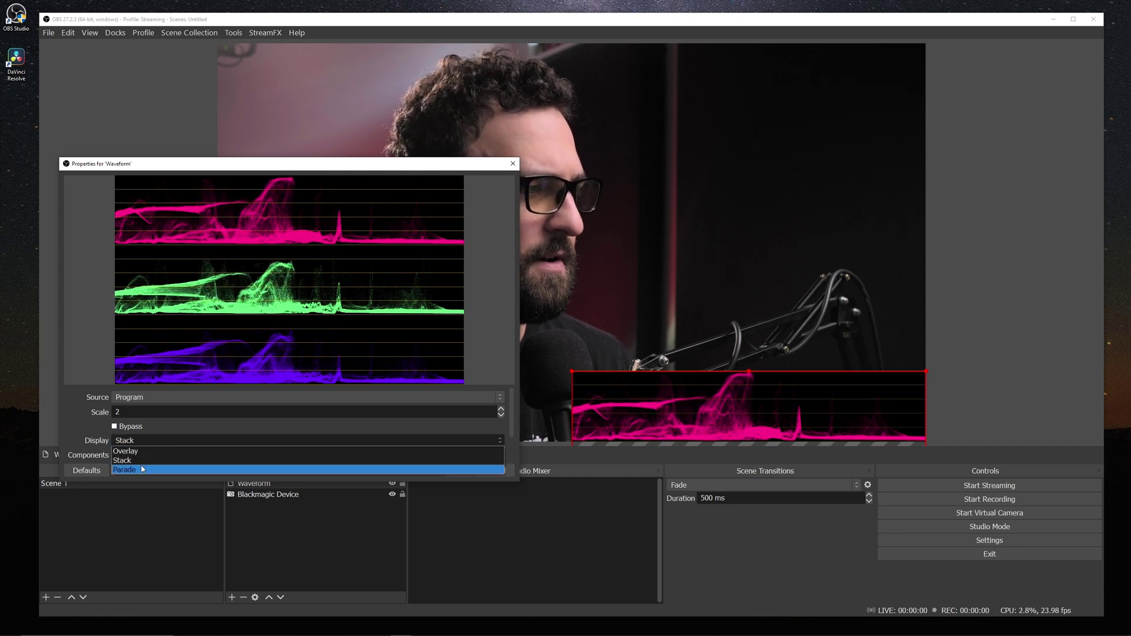
left_click(143, 469)
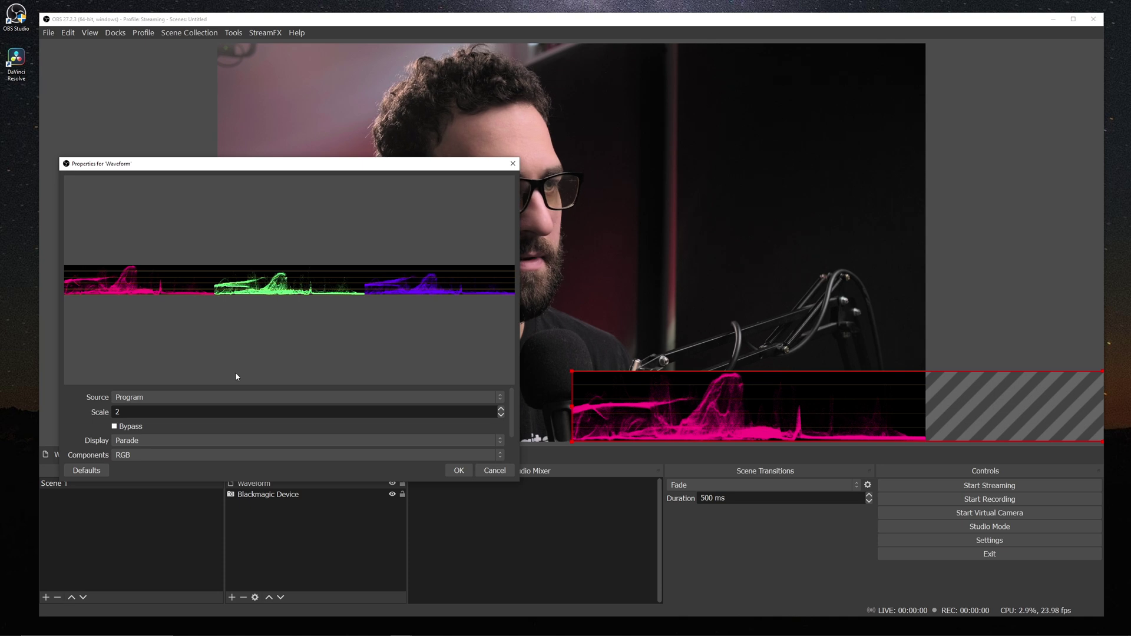
left_click(141, 441)
left_click(132, 451)
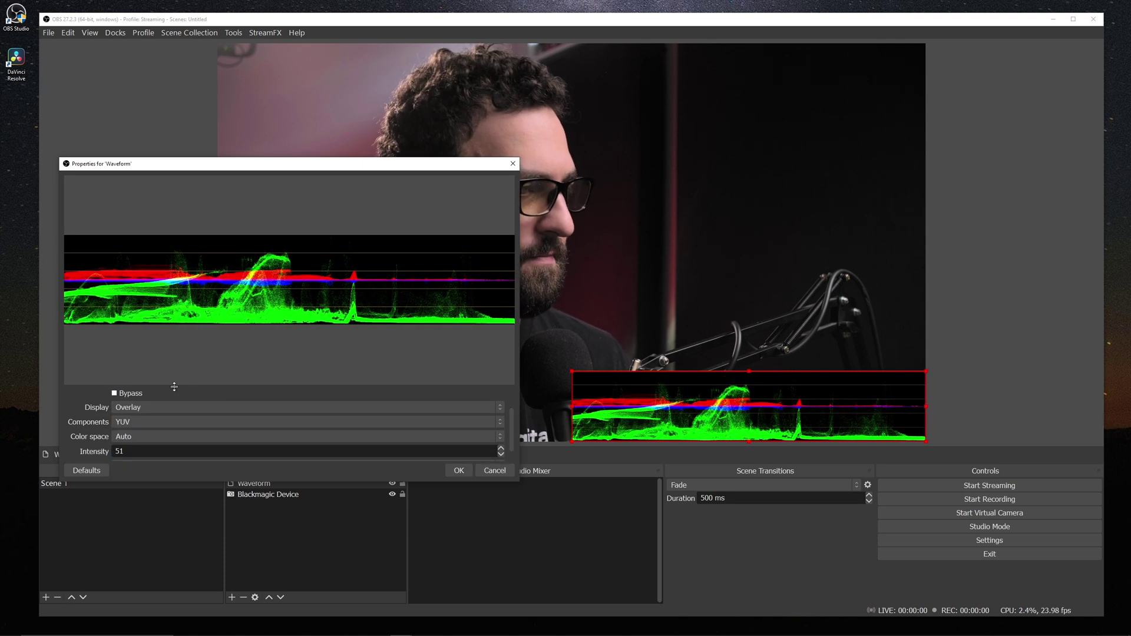
left_click(135, 436)
left_click(130, 465)
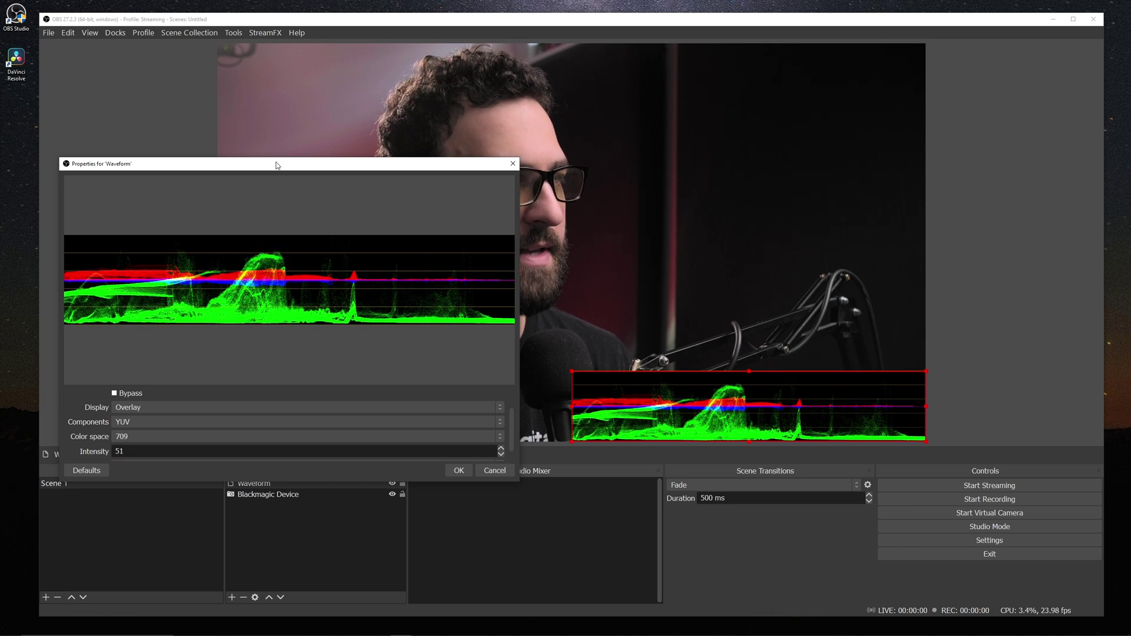
Set the Waveform to RGB components, intensity 50, and gridlines every 10%.
left_click(500, 422)
left_click(504, 443)
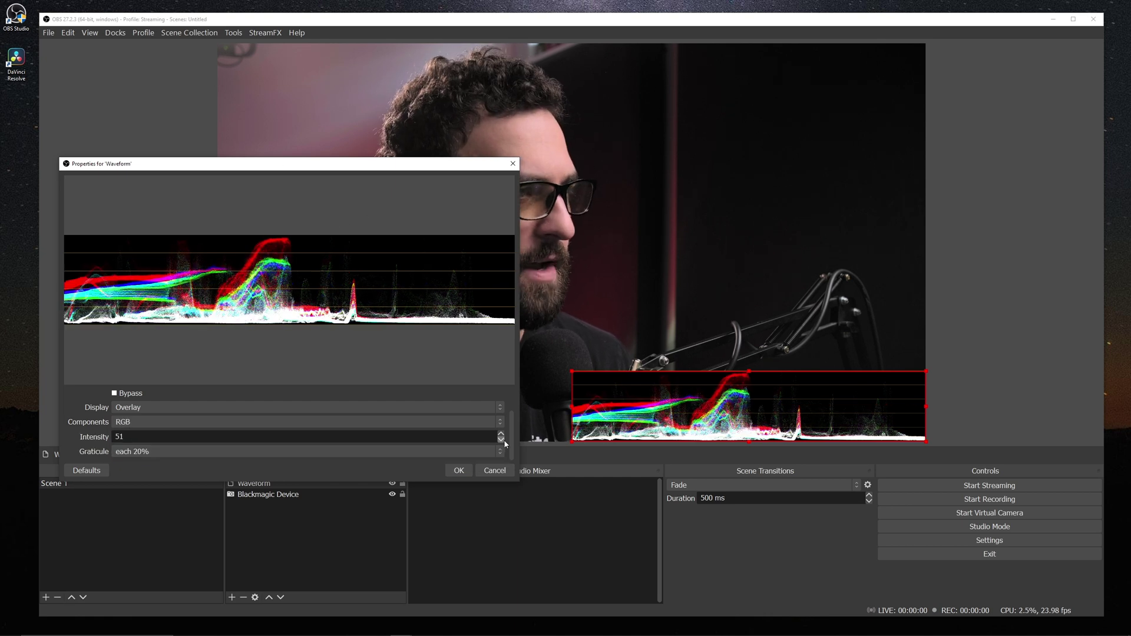
left_click_drag(131, 436, 98, 438)
type("1")
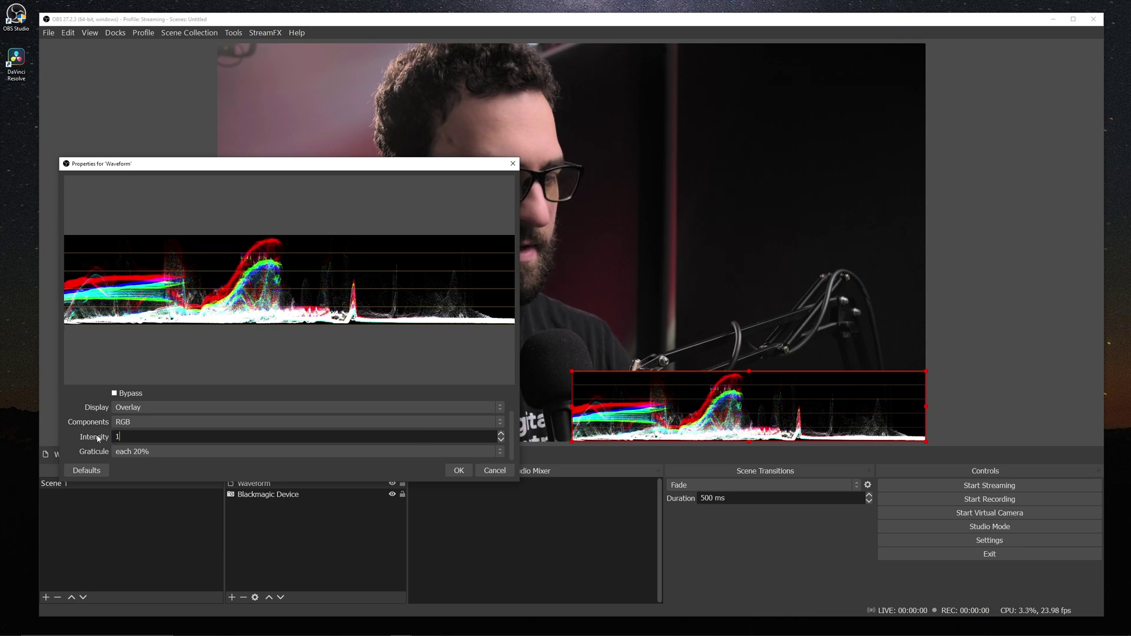
type("00")
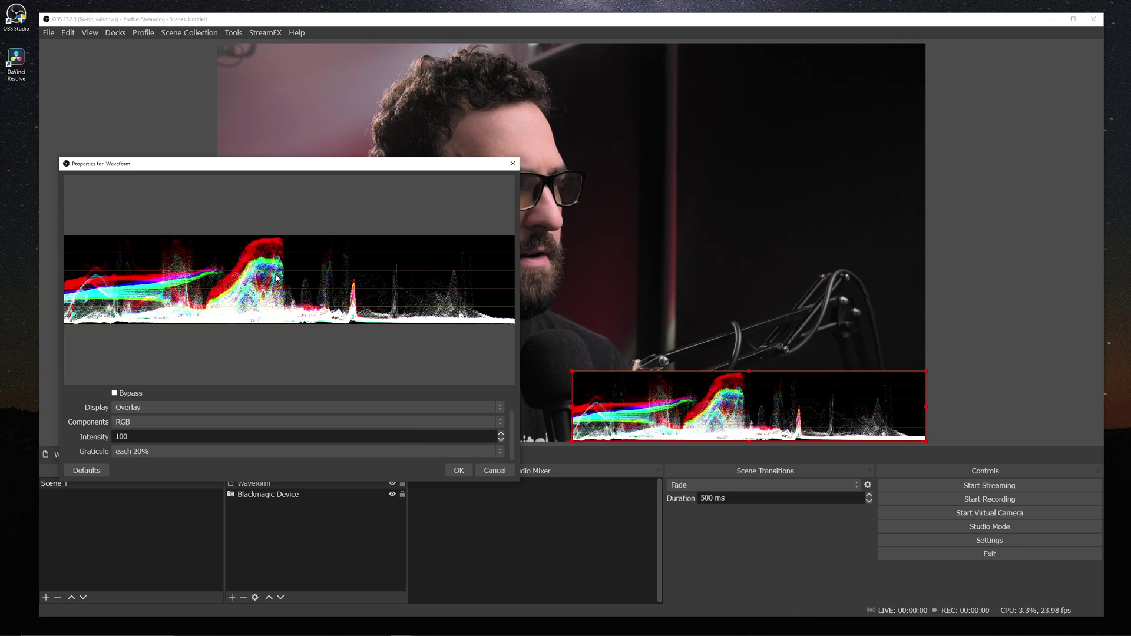
left_click_drag(135, 436, 97, 438)
type("50")
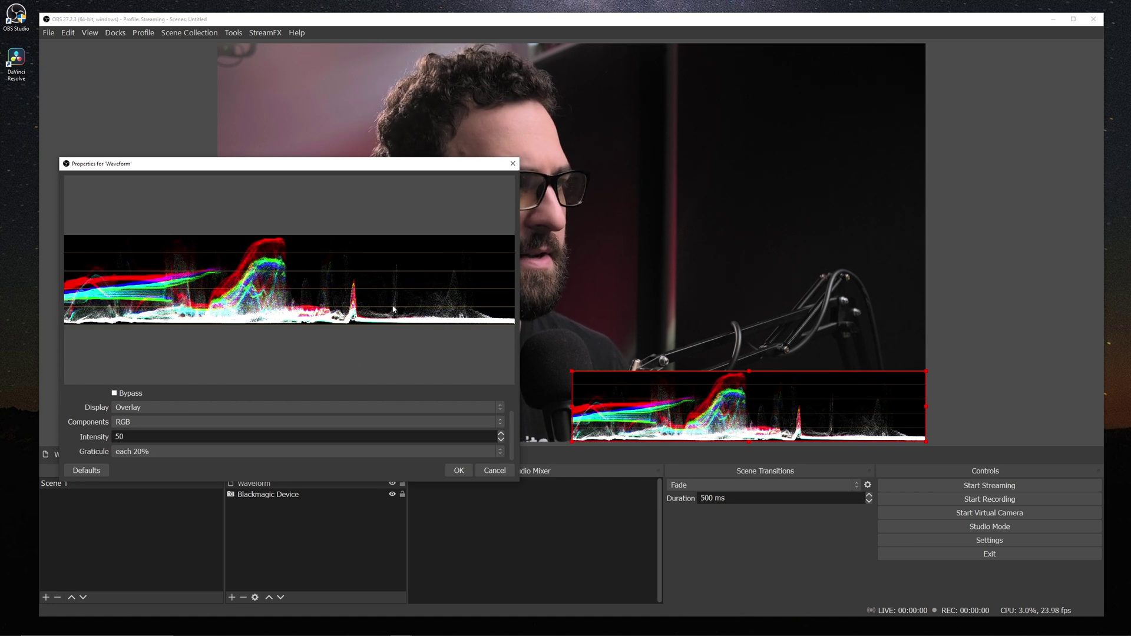
left_click(365, 451)
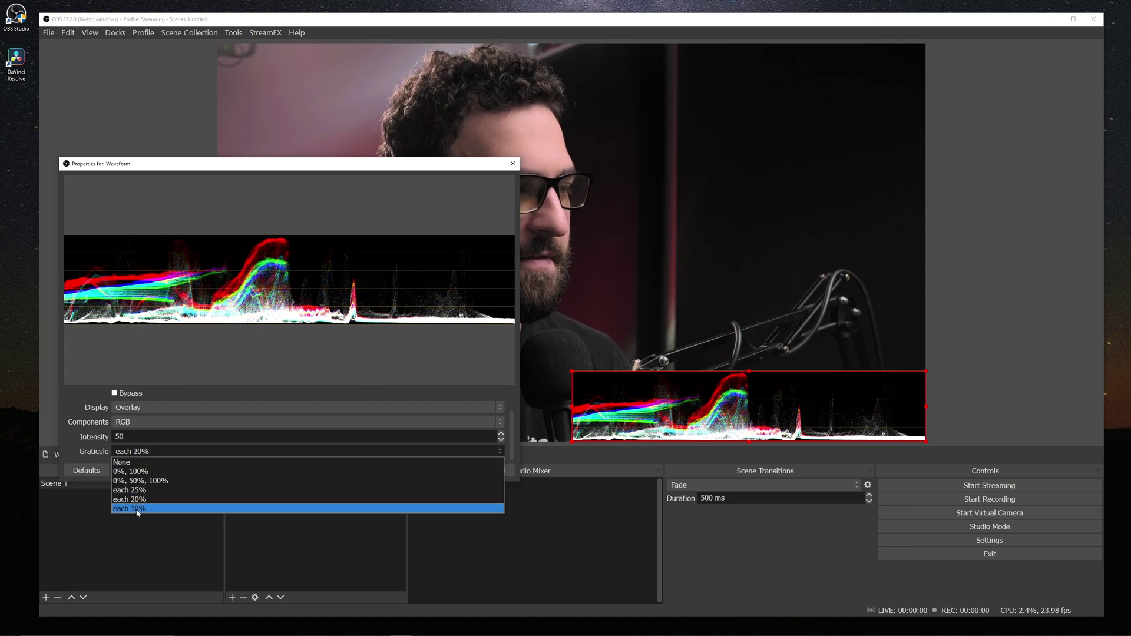
left_click(377, 505)
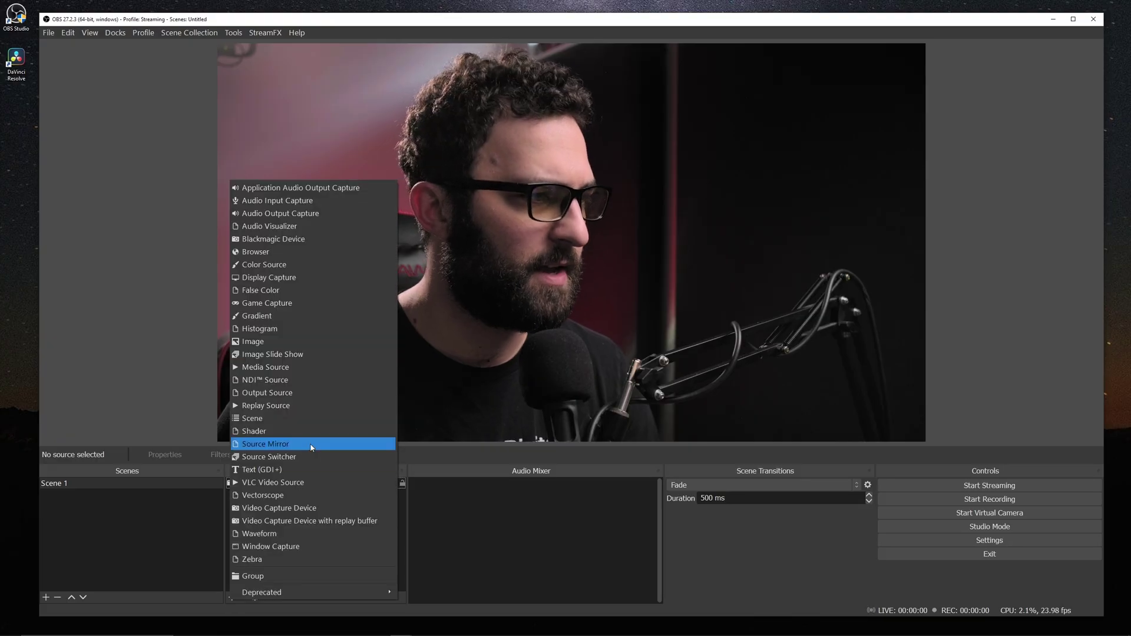
Add a Vectorscope source and enlarge it over the camera feed.
left_click(285, 496)
left_click(588, 384)
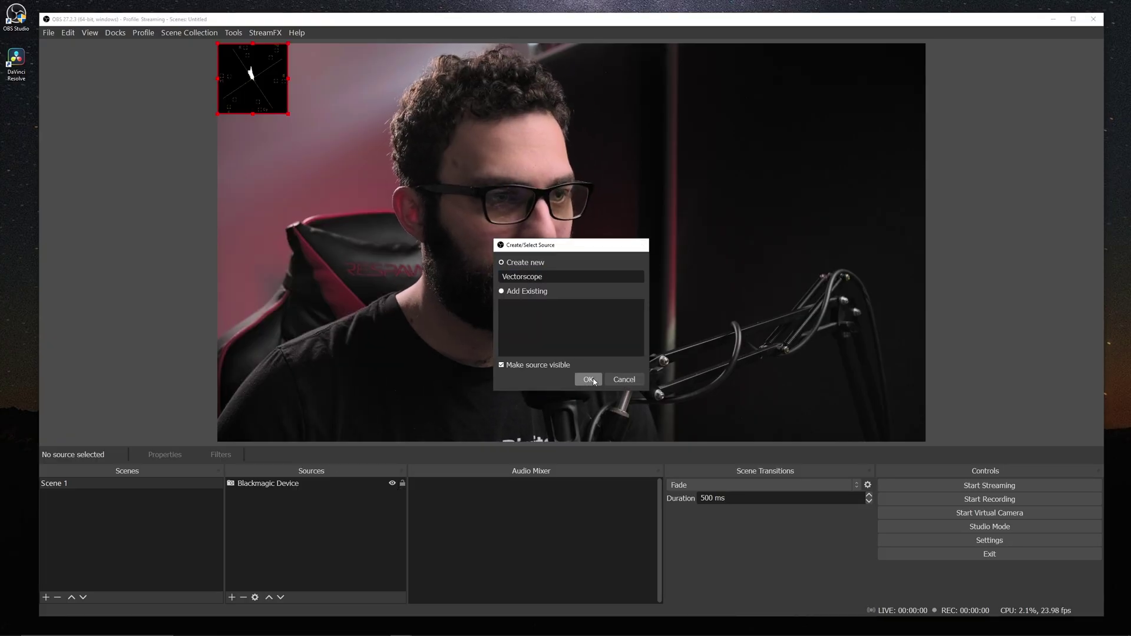
left_click(354, 134)
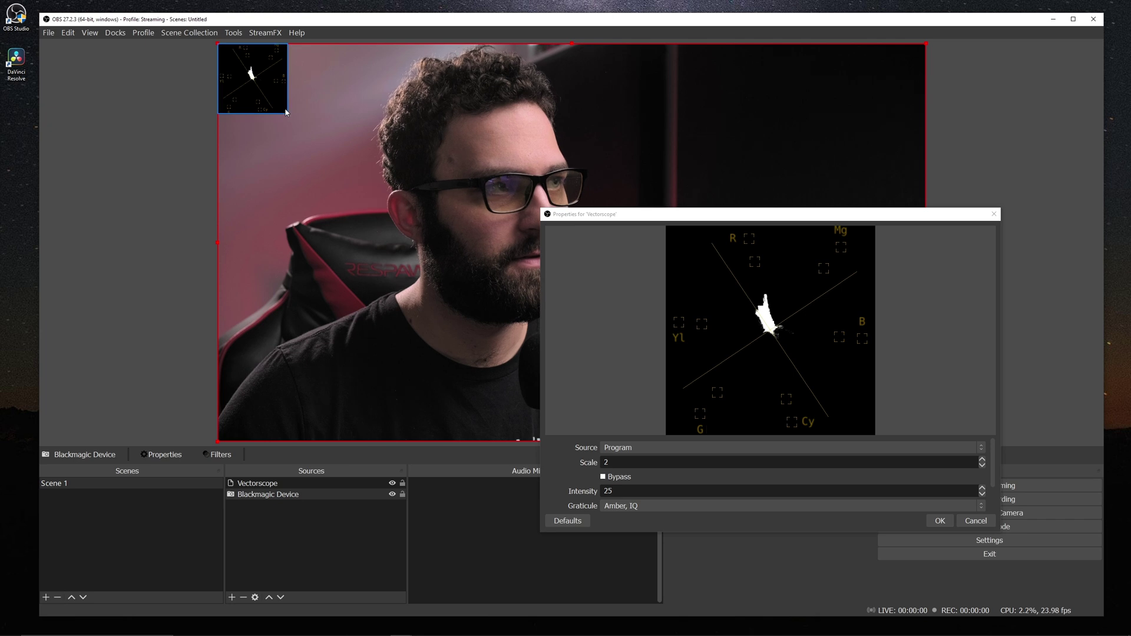
left_click(282, 112)
left_click_drag(288, 112, 378, 201)
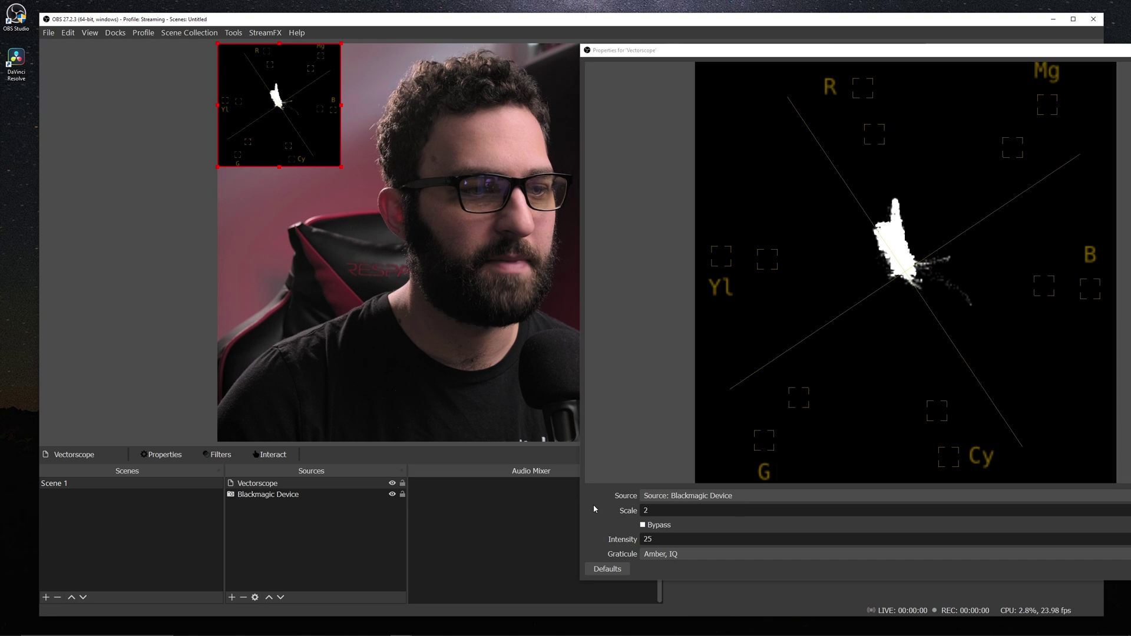
scroll(617, 516, "down", 1)
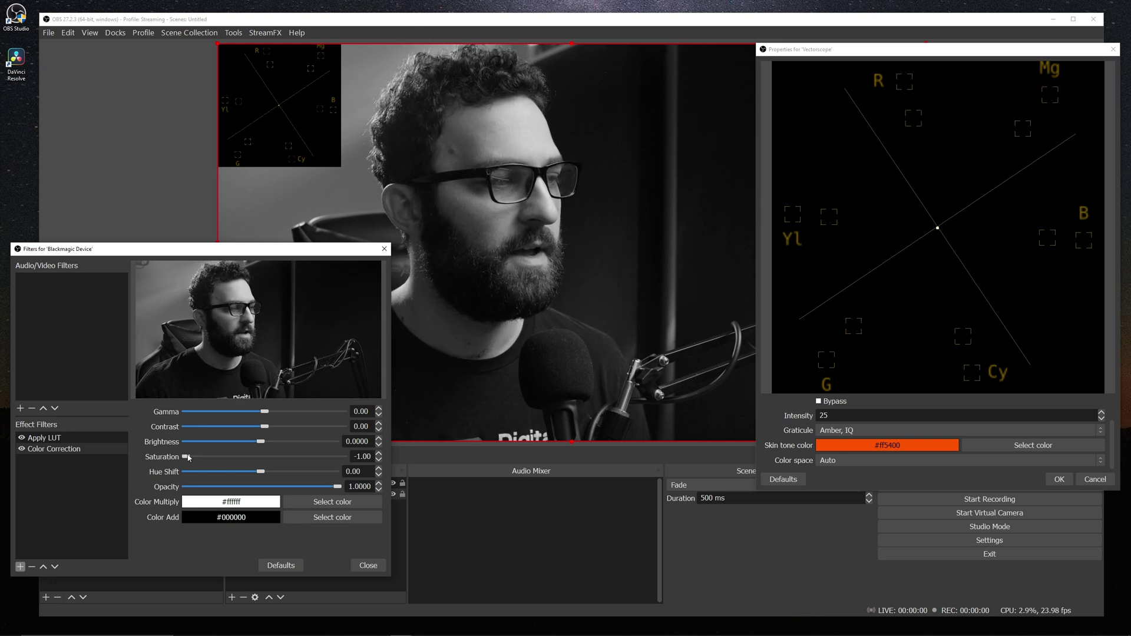
Raise the camera's saturation to 2.70 and sweep its hue shift across the range.
left_click_drag(188, 458, 273, 463)
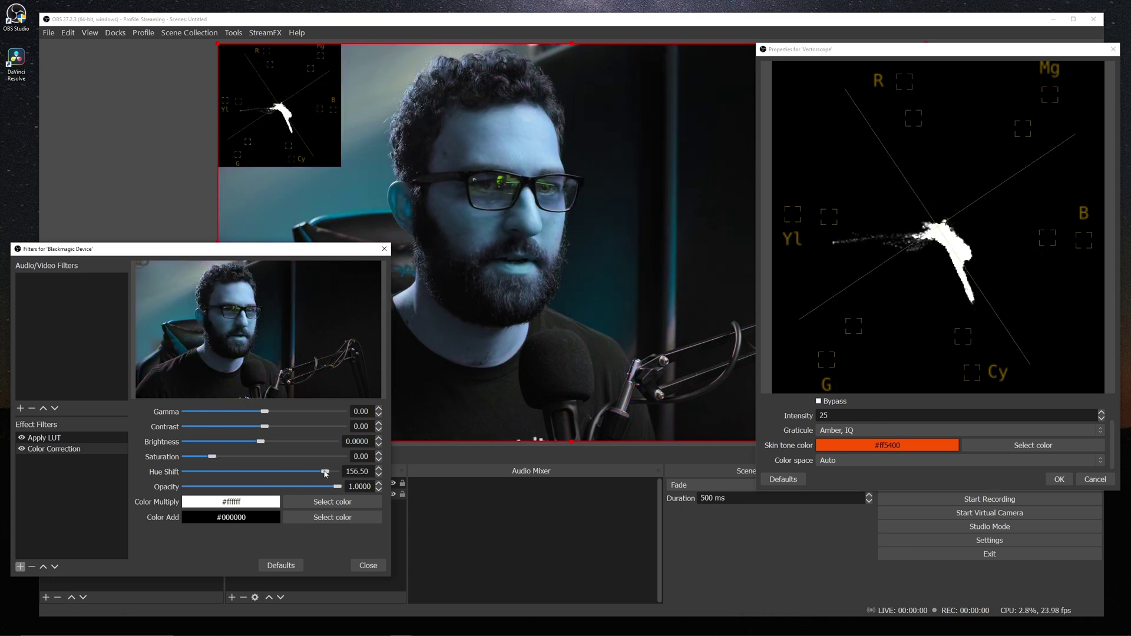
left_click_drag(342, 477, 213, 488)
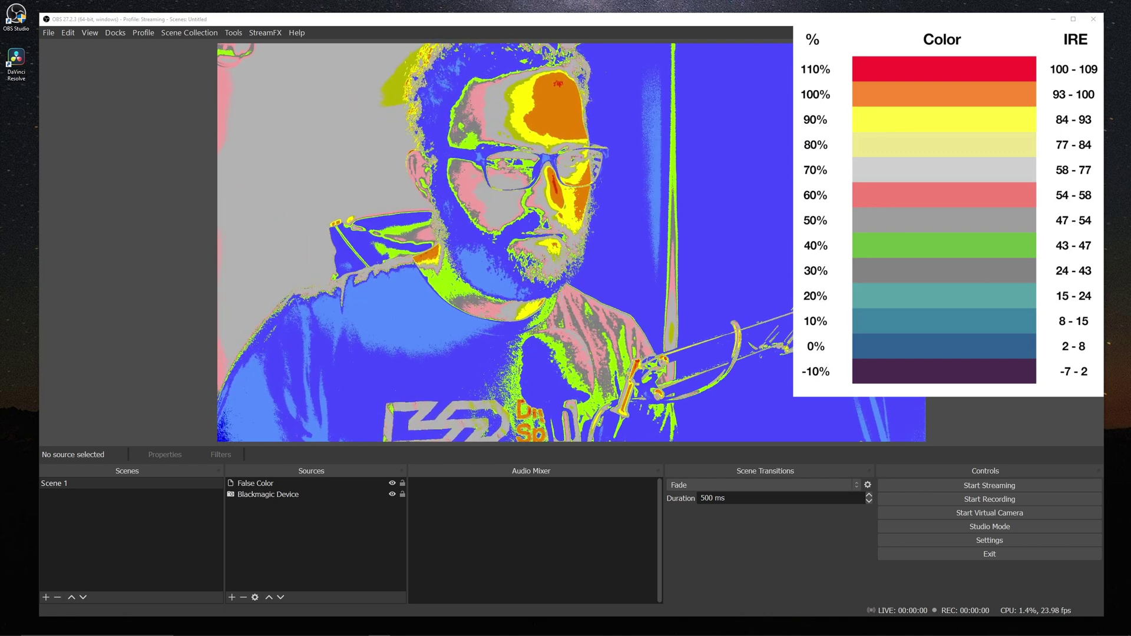
Hide the False Color source with its eye icon in Sources.
left_click(391, 483)
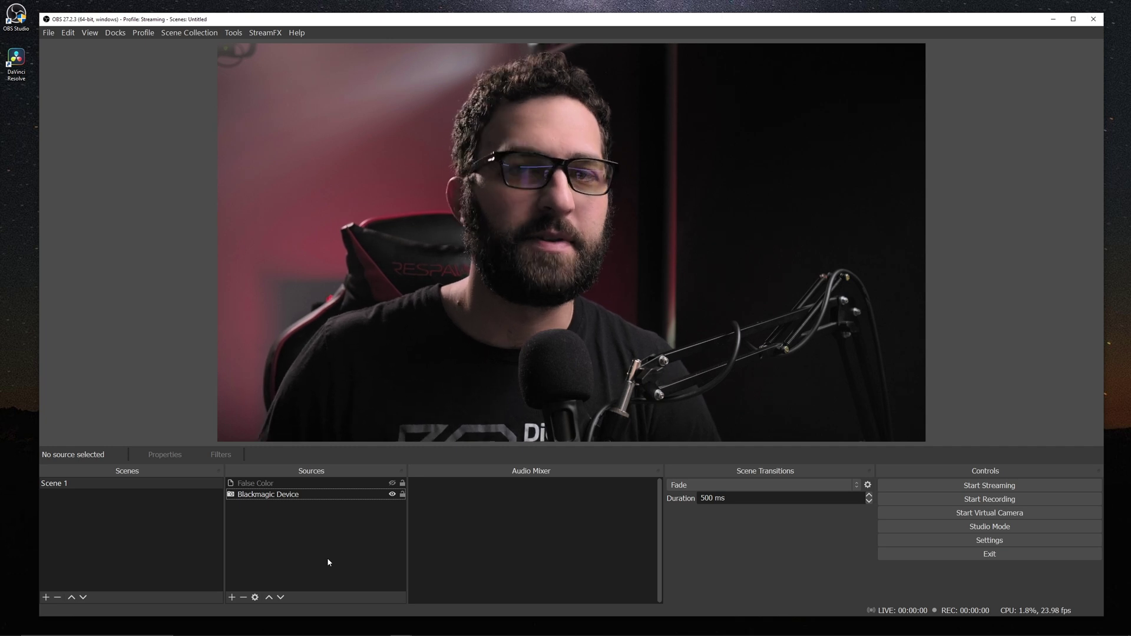
Add a Zebra source to the scene.
left_click(232, 597)
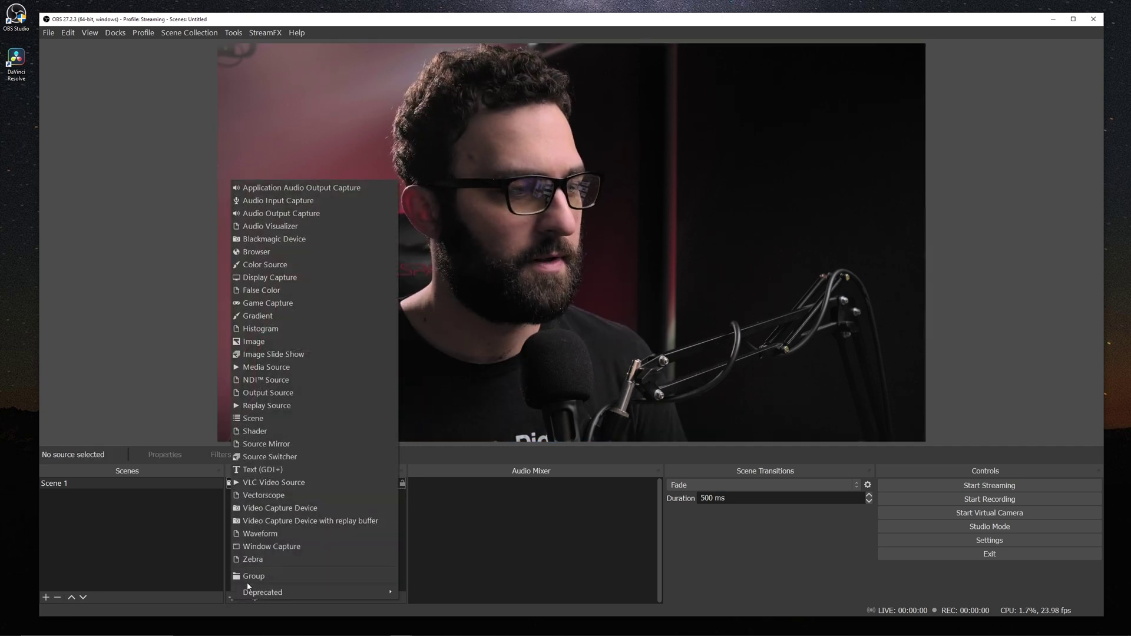
left_click(263, 559)
left_click(582, 376)
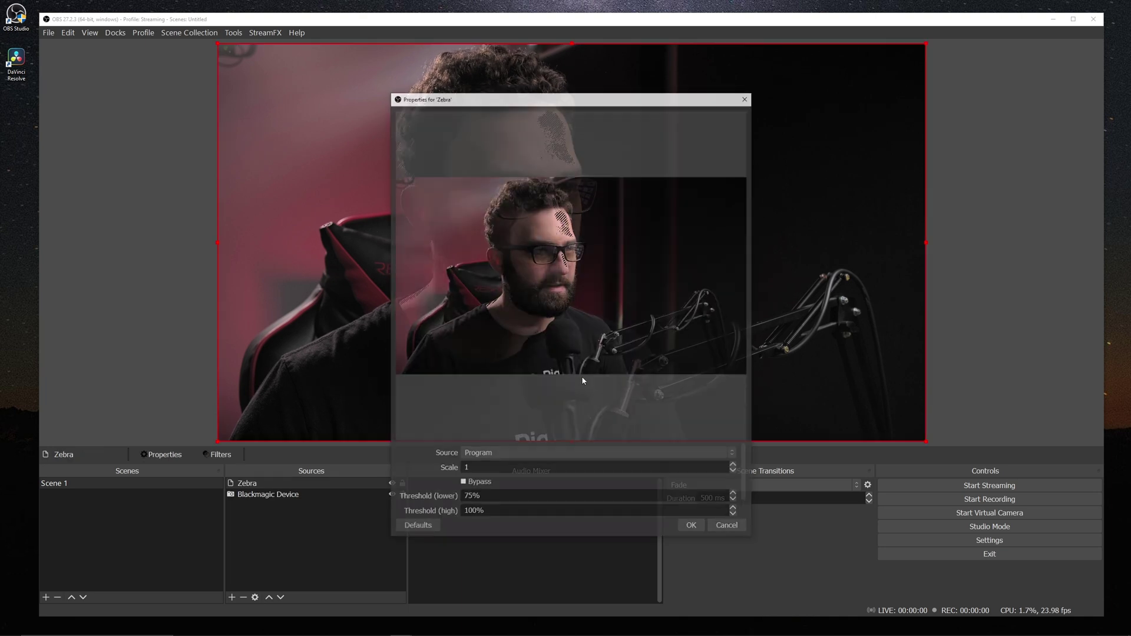
Raise the Zebra source's lower threshold by one percent in its properties.
left_click_drag(534, 103, 830, 103)
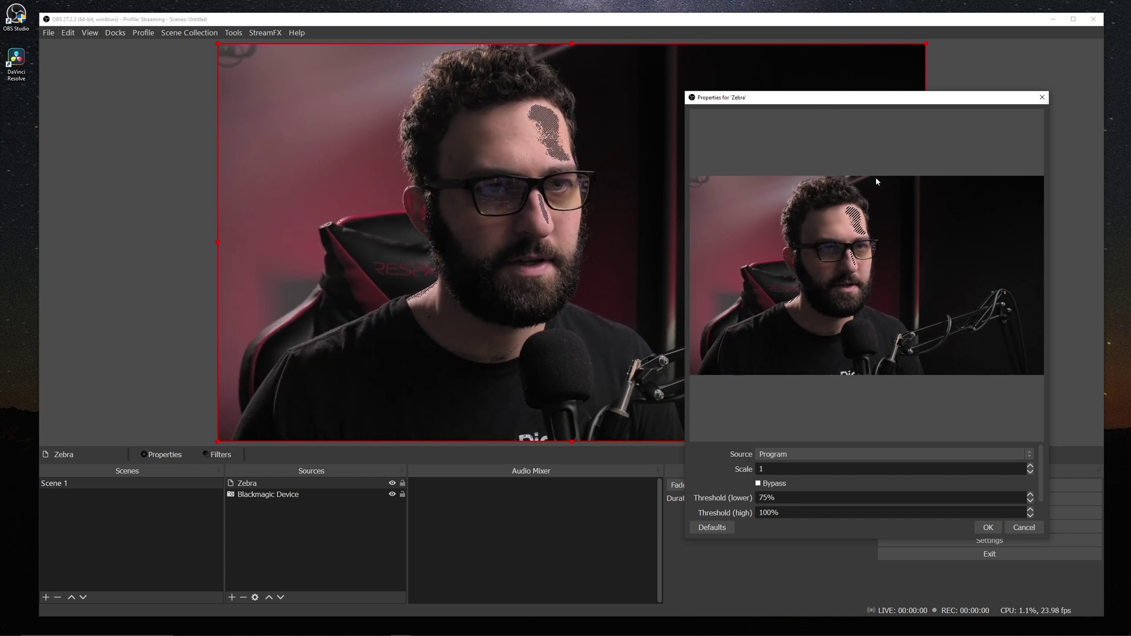
left_click_drag(839, 102, 876, 27)
left_click(842, 468)
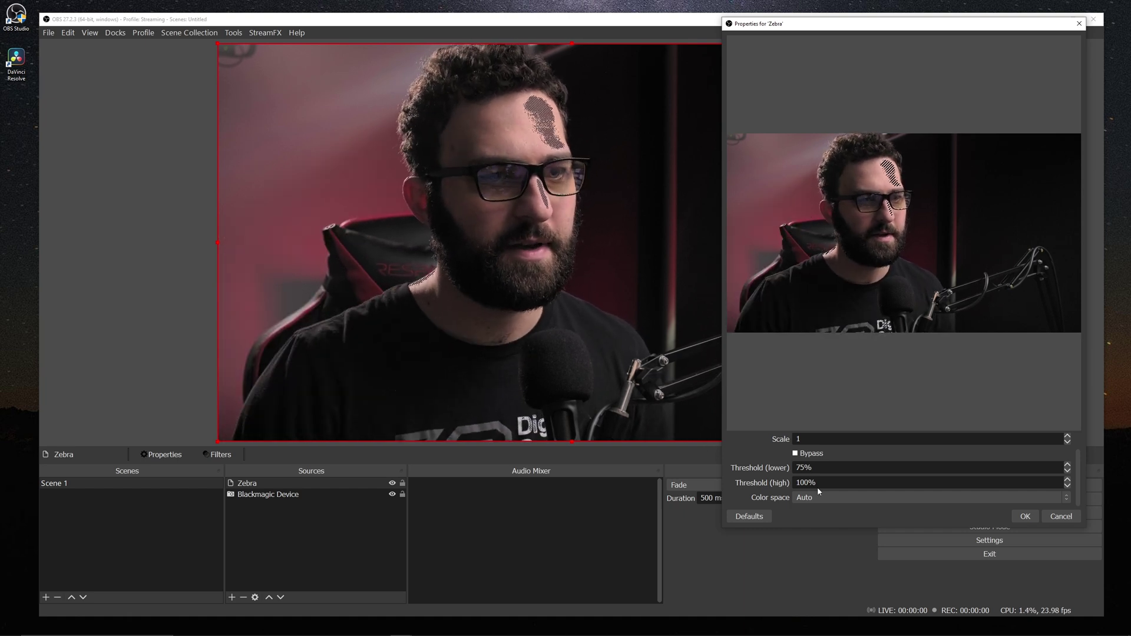
key("Up")
key("Up")
key("Up")
key("Up")
key("Up")
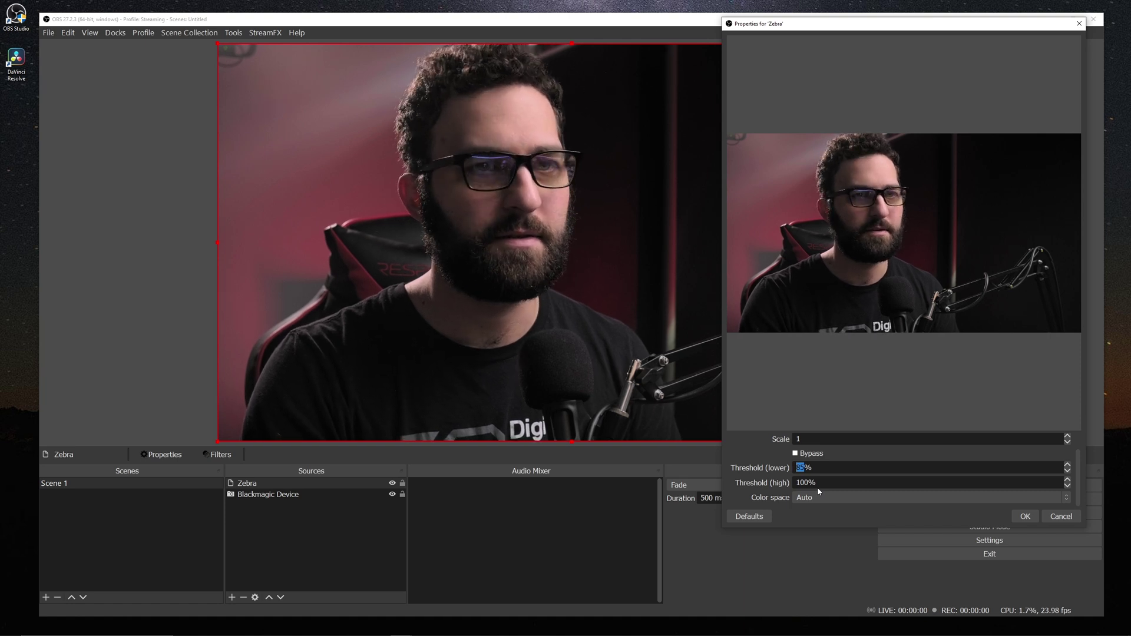
scroll(825, 463, "down", 17)
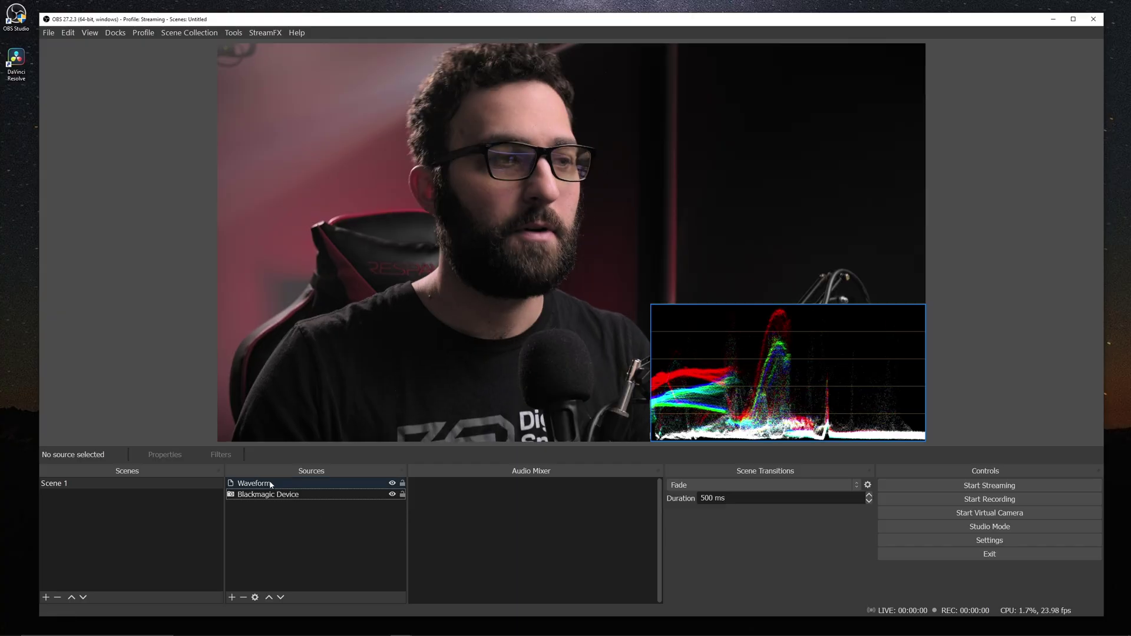
Add a Color Key filter to the Waveform source.
right_click(265, 487)
left_click(288, 465)
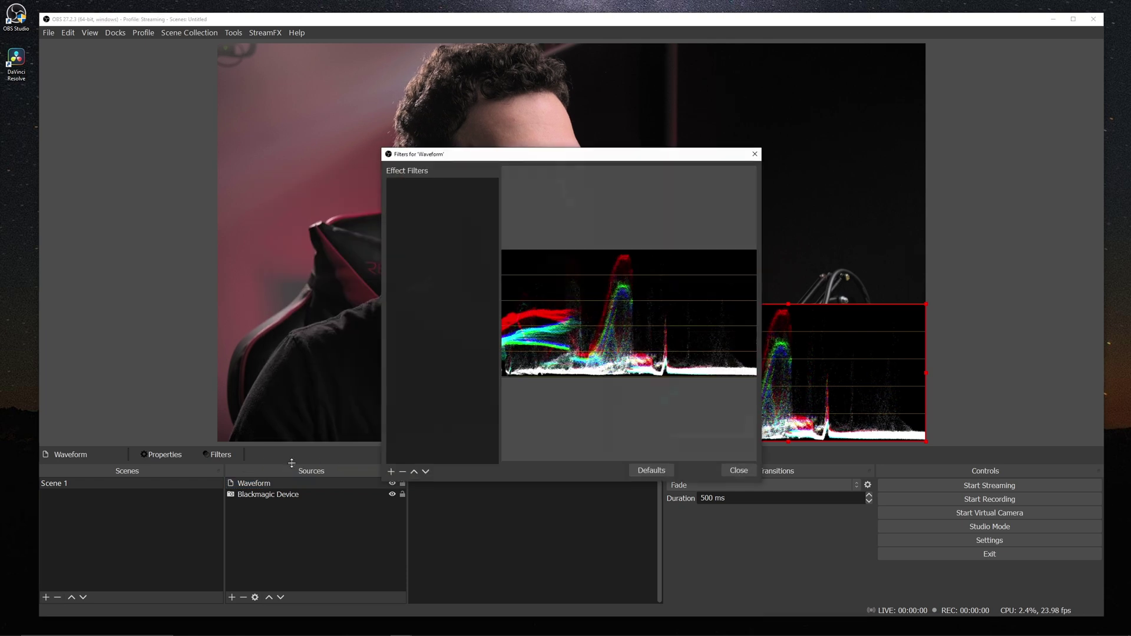
left_click(390, 472)
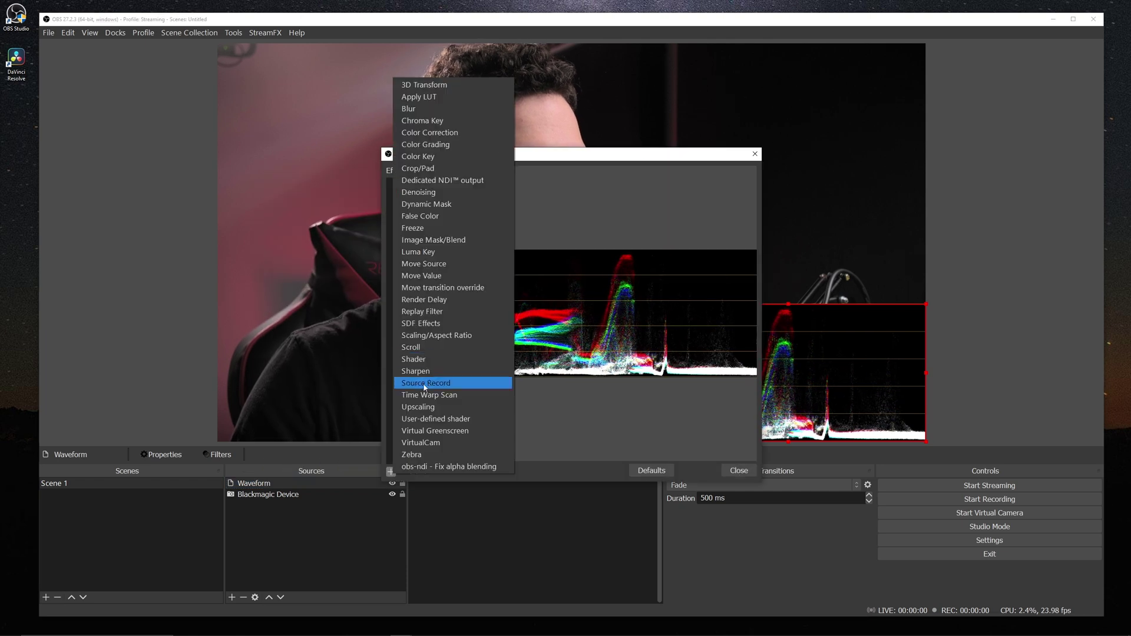
left_click(427, 157)
key("Return")
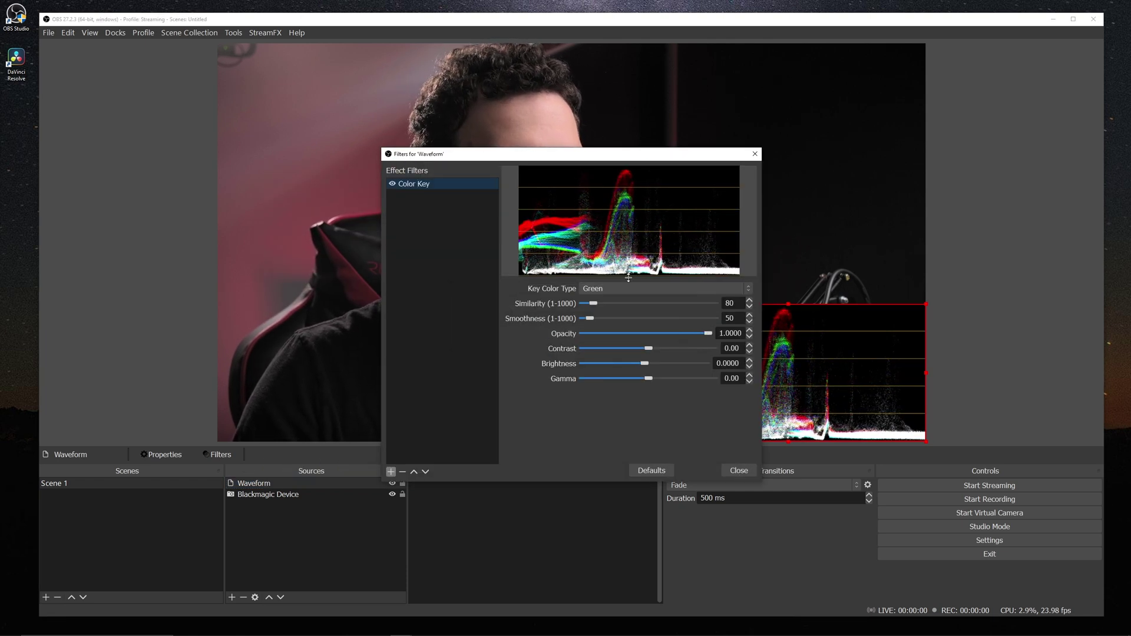
Key custom colour #000000 with similarity 1 and smoothness 499, then center the overlay.
left_click(647, 288)
left_click(669, 337)
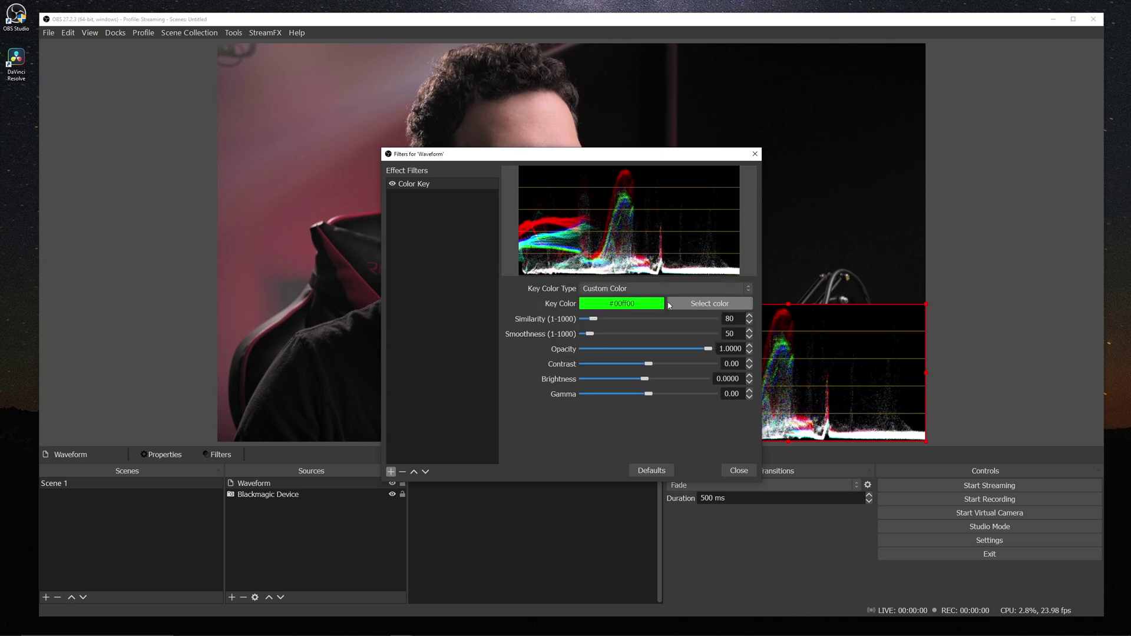
left_click(669, 305)
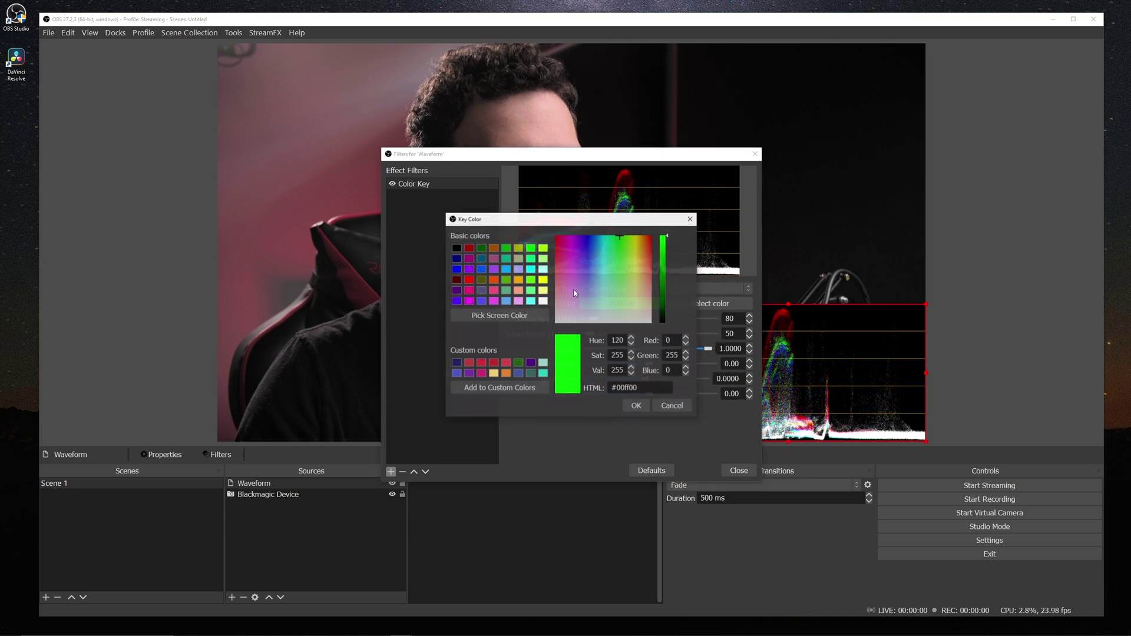
left_click(636, 405)
left_click_drag(590, 319, 583, 321)
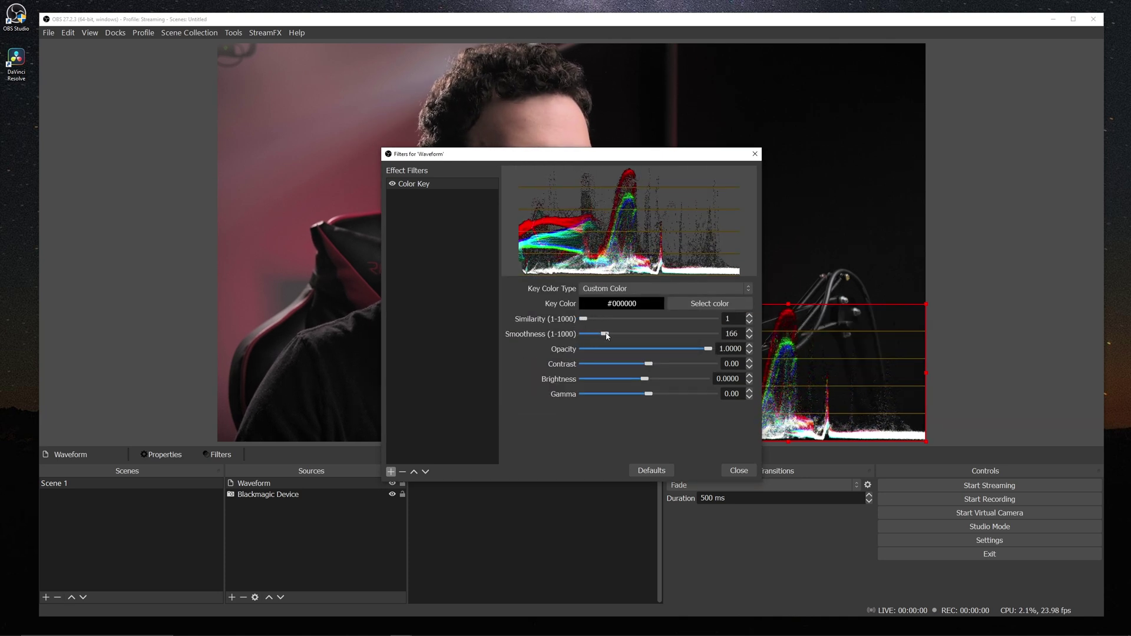
left_click_drag(640, 337, 652, 336)
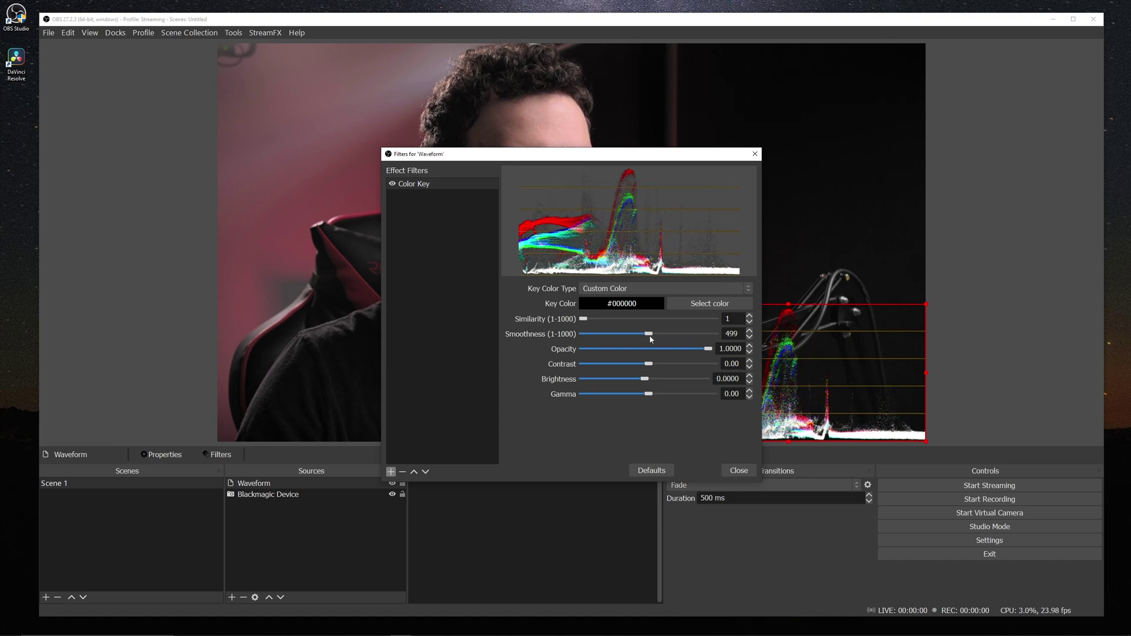
left_click(739, 470)
left_click_drag(855, 390, 729, 284)
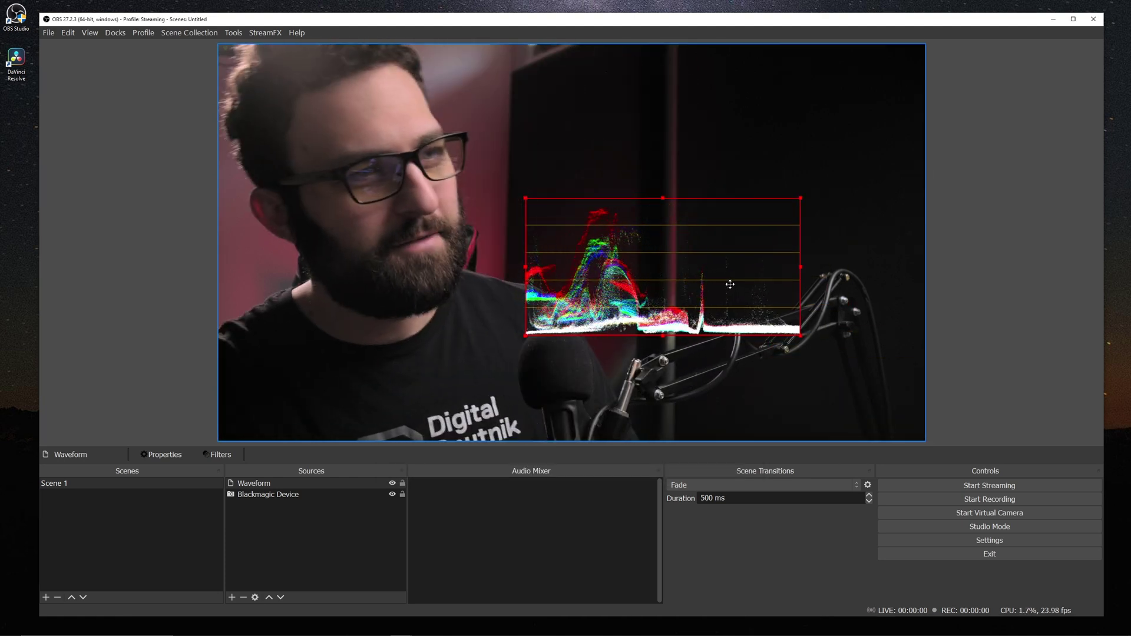
Move the Waveform overlay into the lower-right corner, snapped to the frame's bottom edge.
left_click_drag(730, 284, 856, 385)
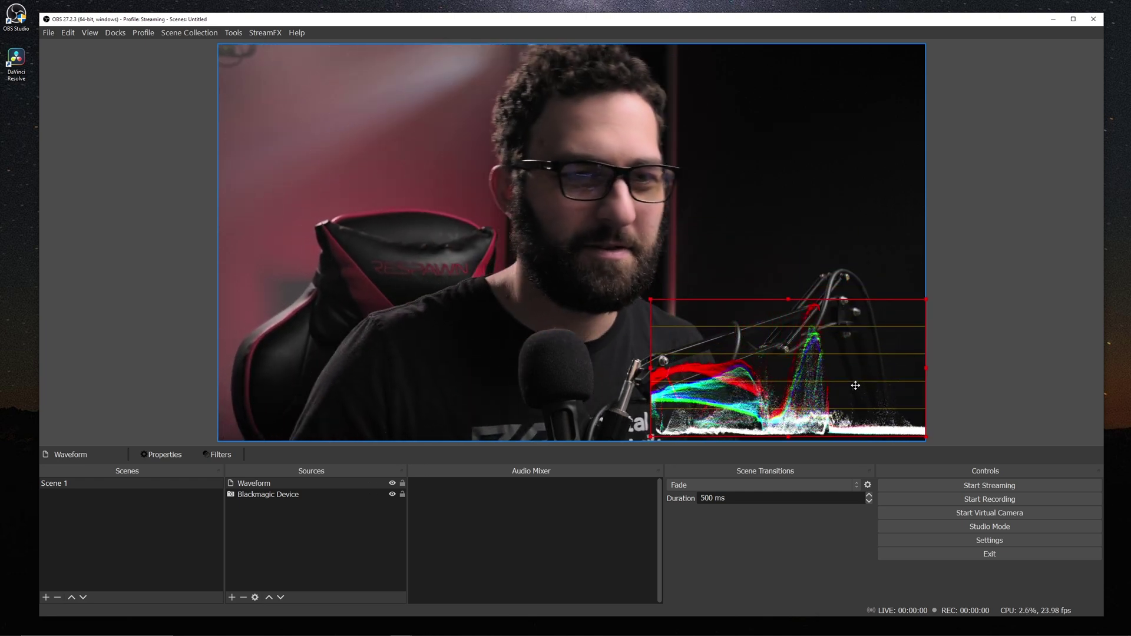
left_click_drag(855, 388, 854, 392)
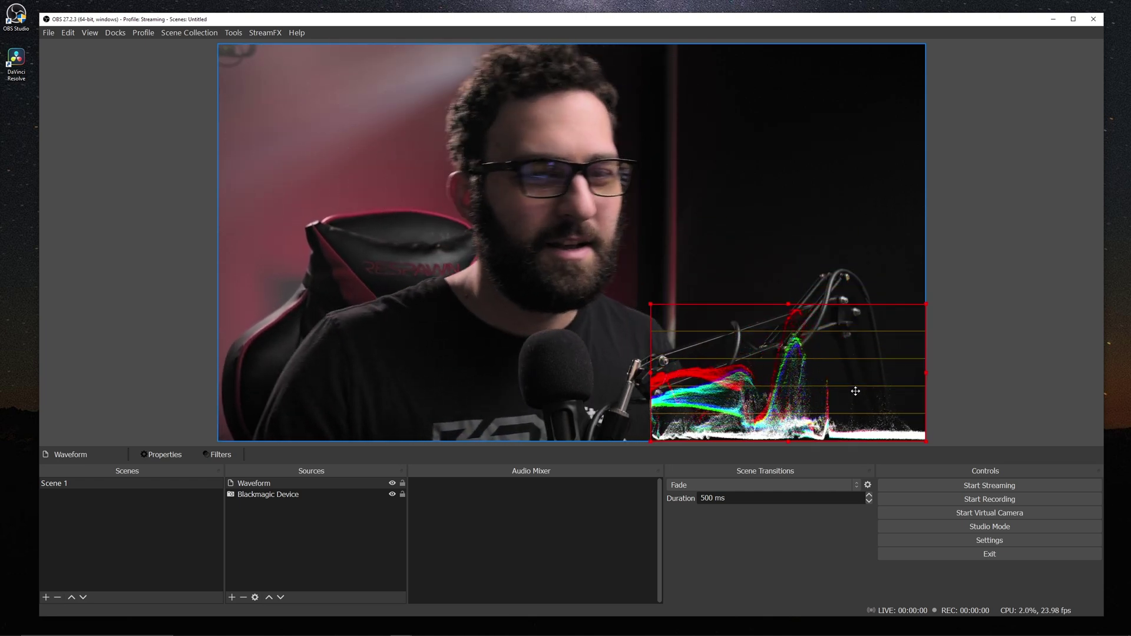